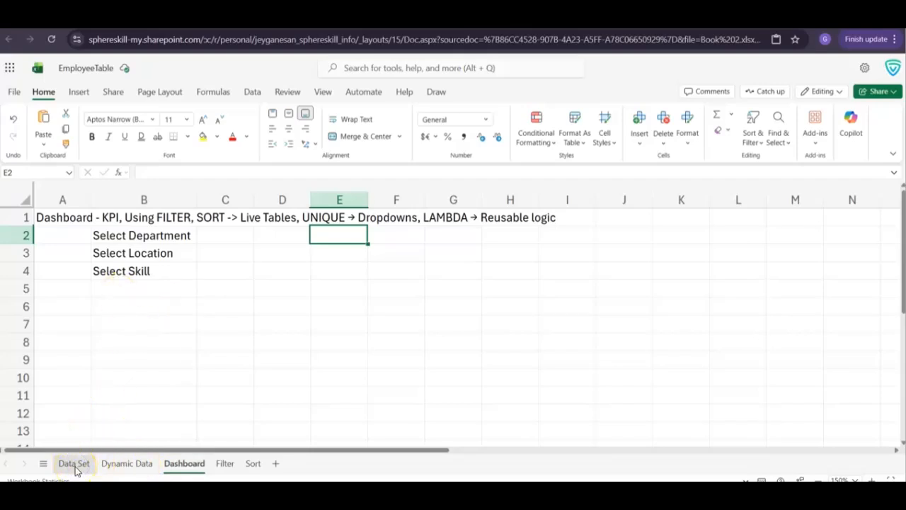
Step: Review the Data Set, Dynamic Data, Filter and Sort sheets, and return to the Dashboard sheet
{"action": "left_click", "coordinate": [75, 464]}
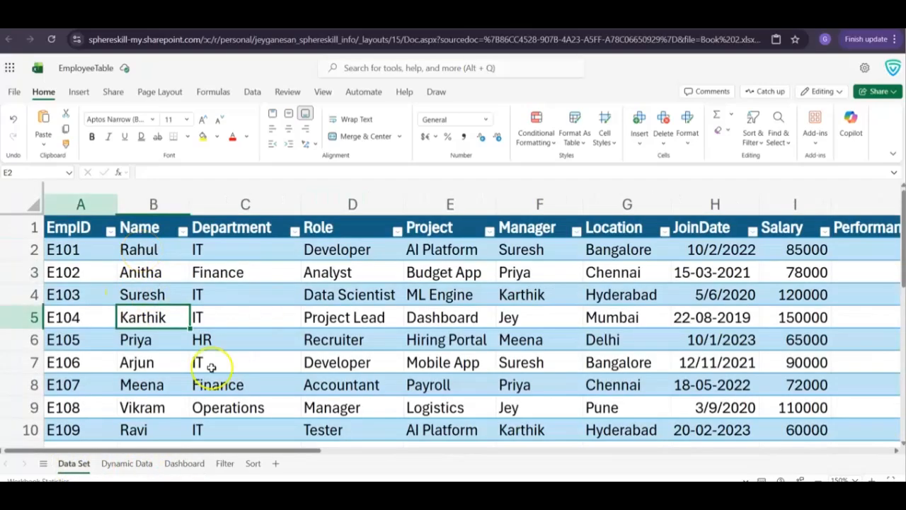
{"action": "left_click", "coordinate": [127, 463]}
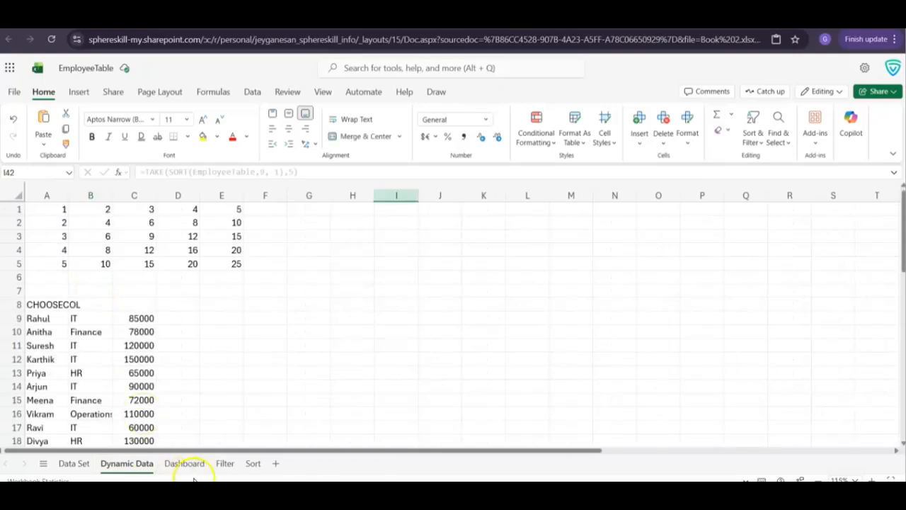
{"action": "left_click", "coordinate": [224, 464]}
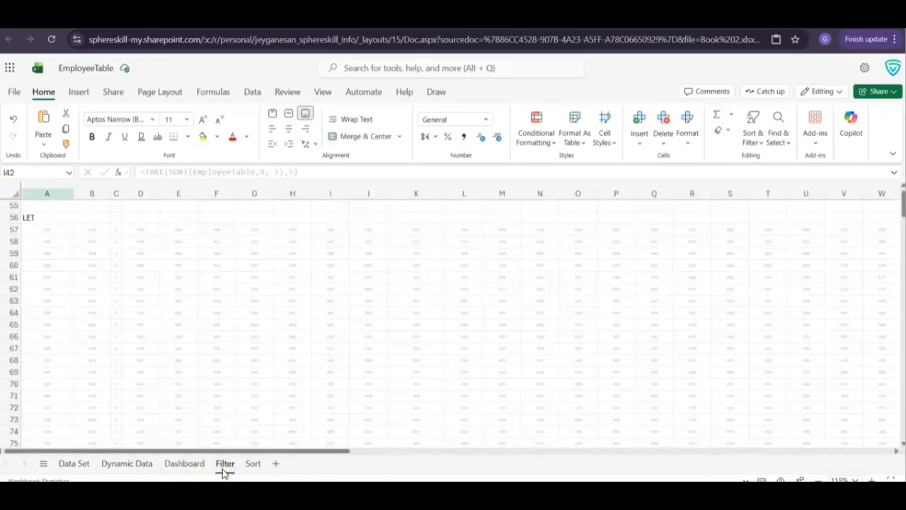
{"action": "scroll", "coordinate": [117, 292], "scroll_direction": "up", "scroll_amount": 15}
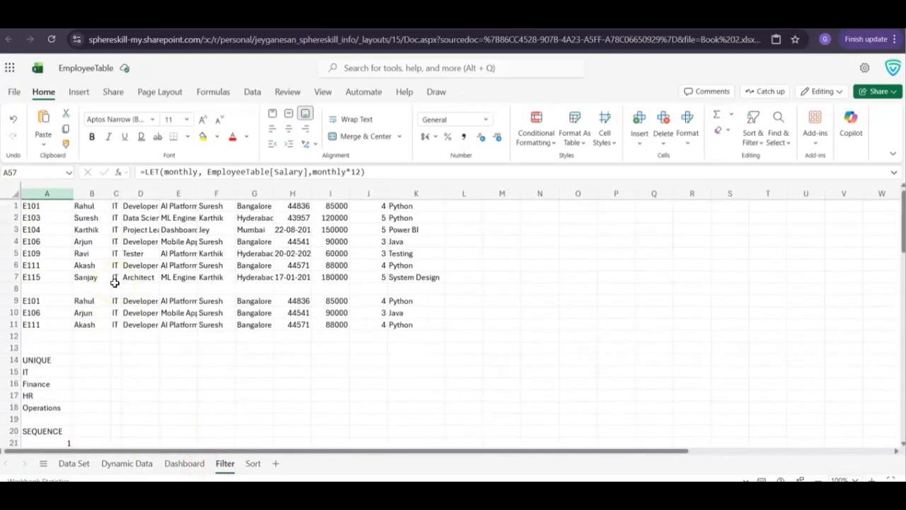
{"action": "left_click", "coordinate": [252, 464]}
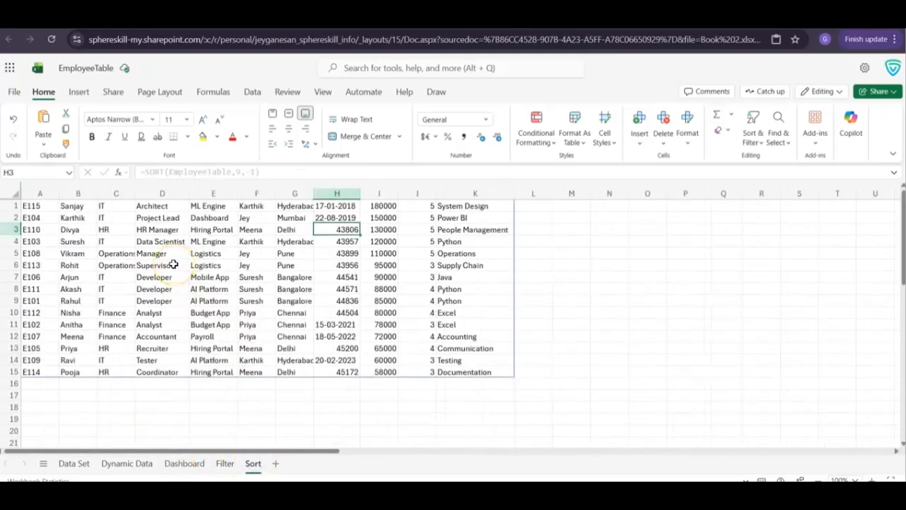
{"action": "left_click", "coordinate": [184, 464]}
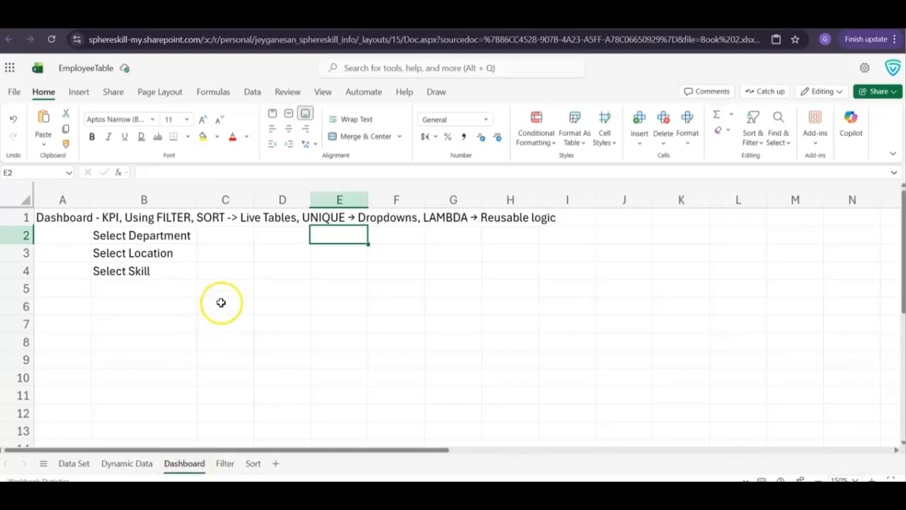
Step: List the unique departments from cell E2 of the Dashboard sheet with =UNIQUE(EmployeeTable[Department])
{"action": "left_click", "coordinate": [193, 218]}
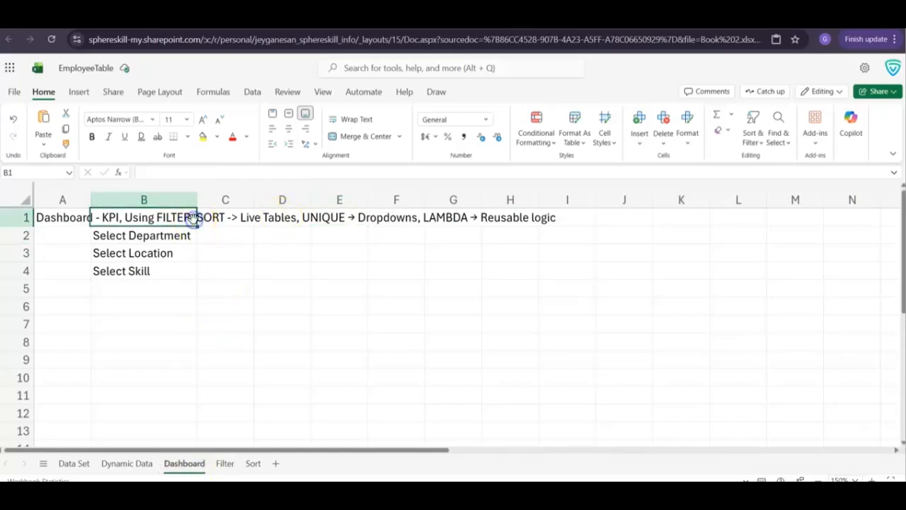
{"action": "left_click", "coordinate": [72, 222]}
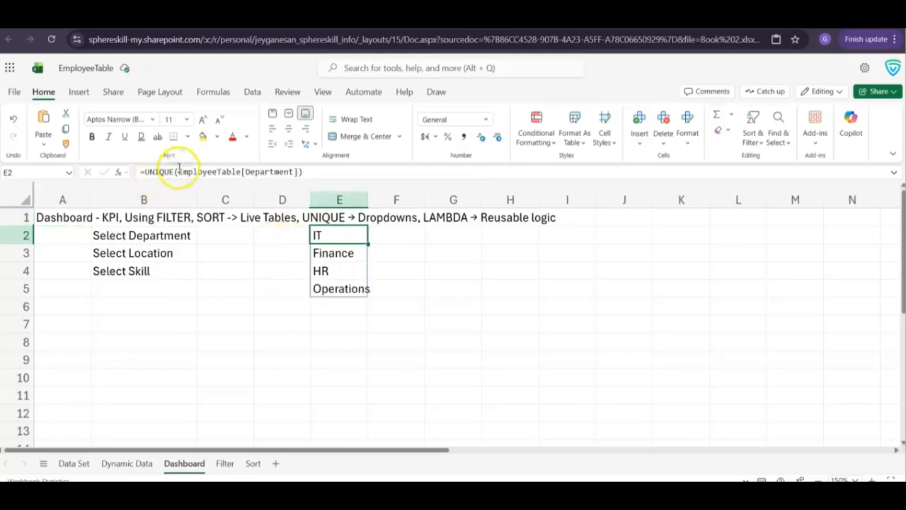
{"action": "mouse_move", "coordinate": [179, 170]}
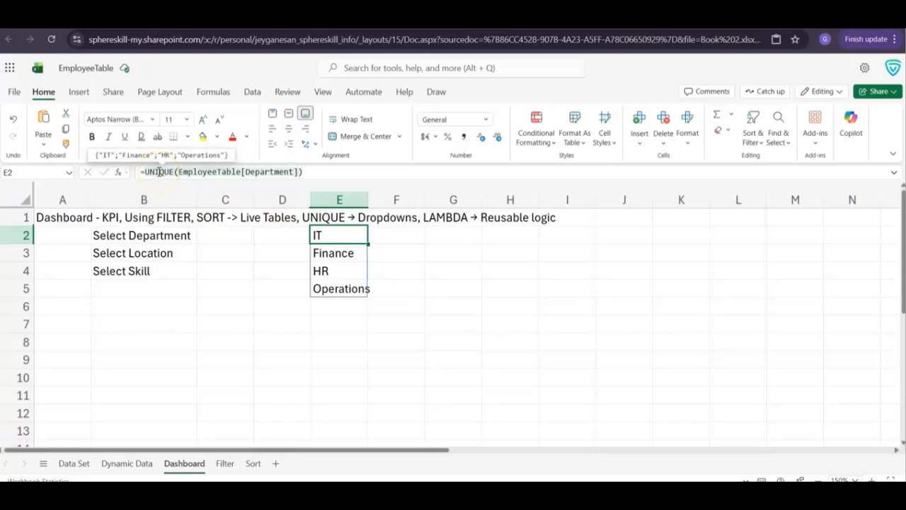
{"action": "mouse_move", "coordinate": [263, 171]}
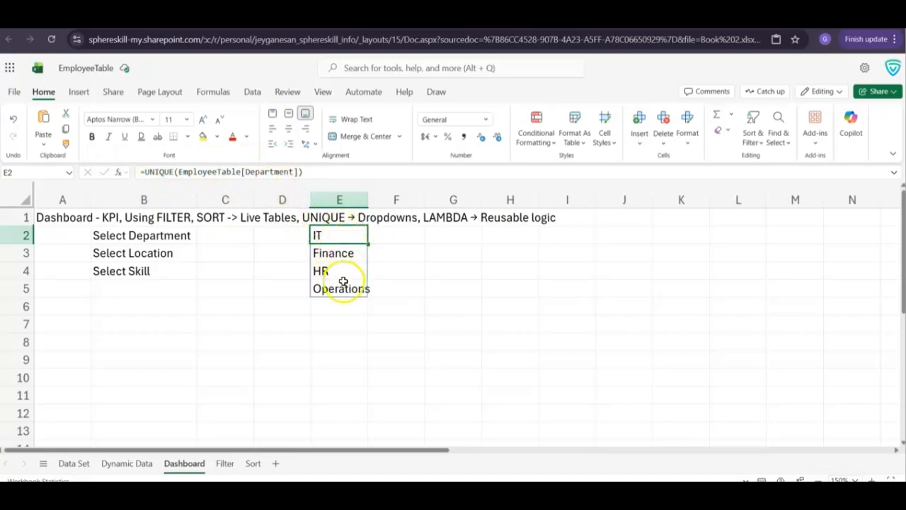
Step: Check the Department column and the table's name on the Data Set sheet
{"action": "left_click", "coordinate": [75, 467]}
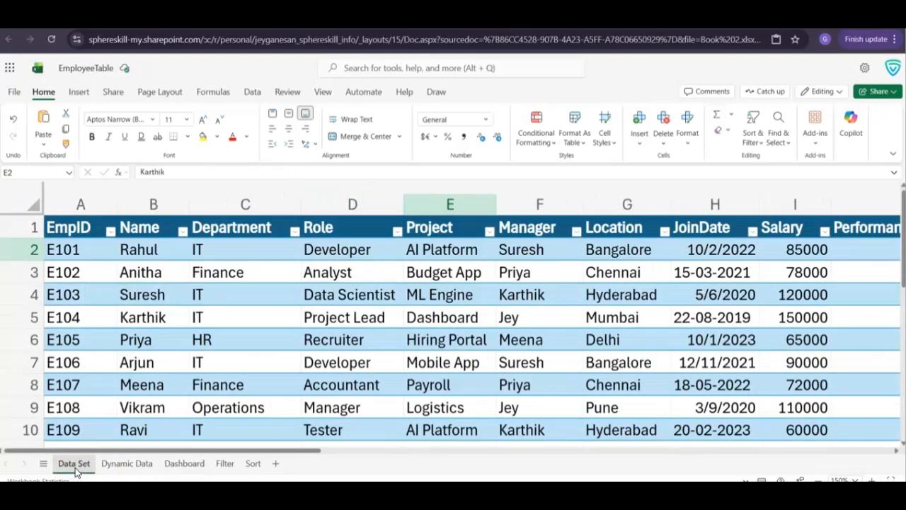
{"action": "left_click", "coordinate": [249, 257]}
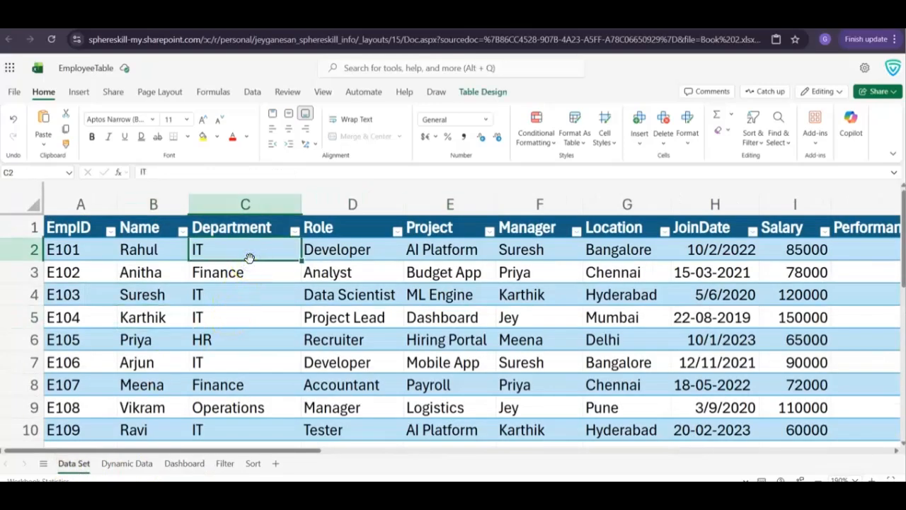
{"action": "left_click", "coordinate": [480, 95]}
{"action": "left_click", "coordinate": [69, 113]}
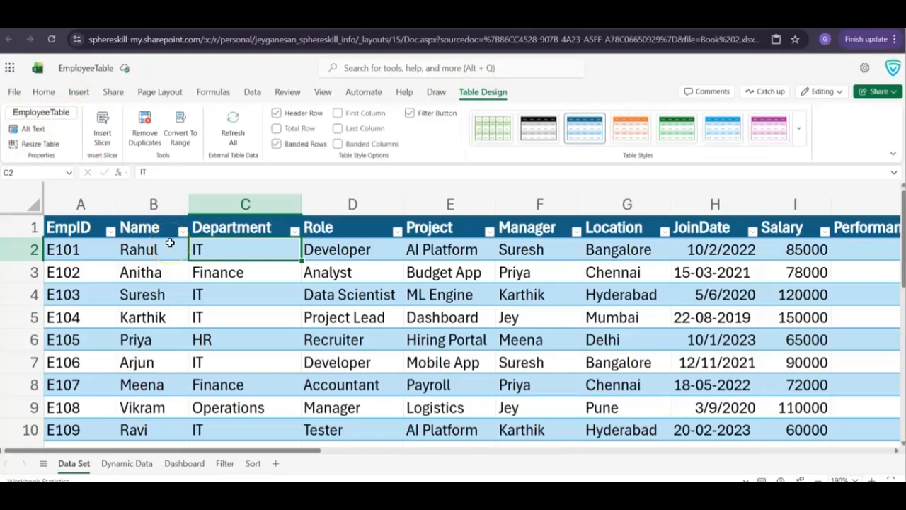
Step: List the unique locations from cell F2 of the Dashboard sheet with =UNIQUE(EmployeeTable[Location])
{"action": "left_click", "coordinate": [183, 464]}
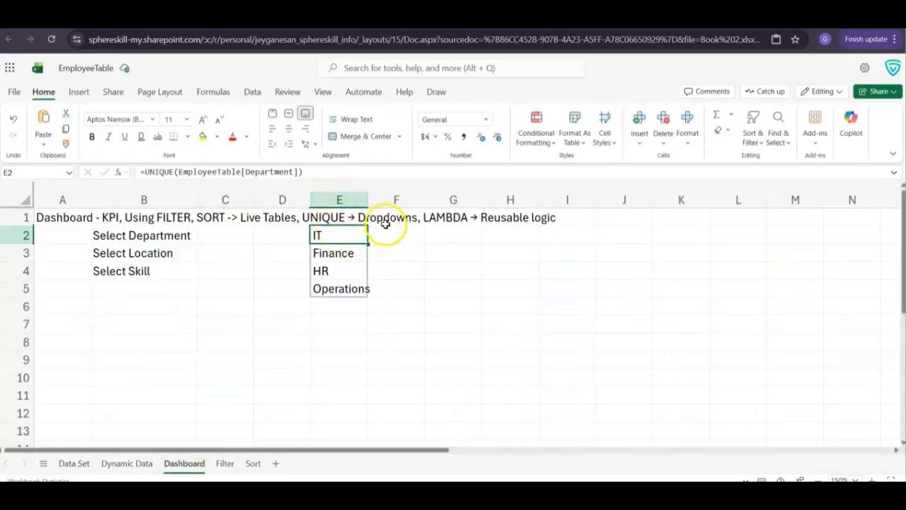
{"action": "left_click", "coordinate": [390, 233]}
{"action": "type", "text": "=UNIQUE(EmployeeTable[Location])"}
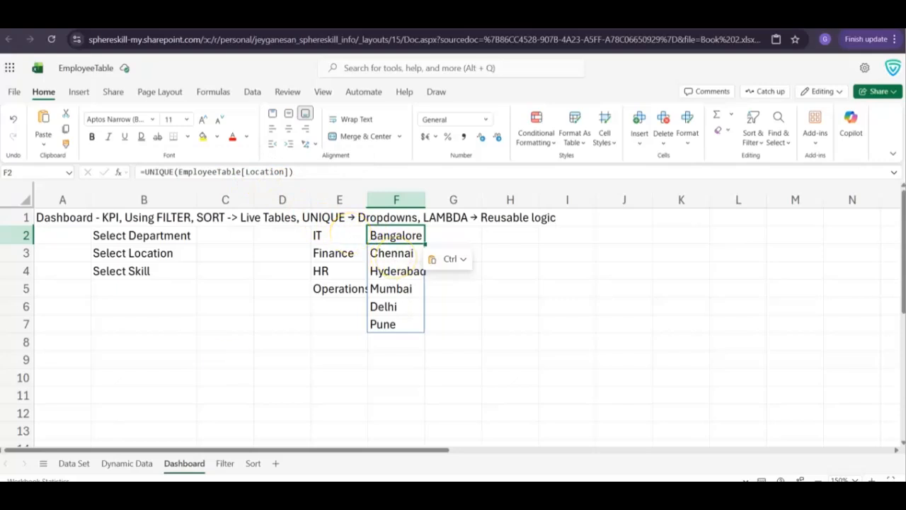
Step: Apply List data validation to cell E2, using the spilled department range E2# as the source
{"action": "left_click", "coordinate": [318, 238]}
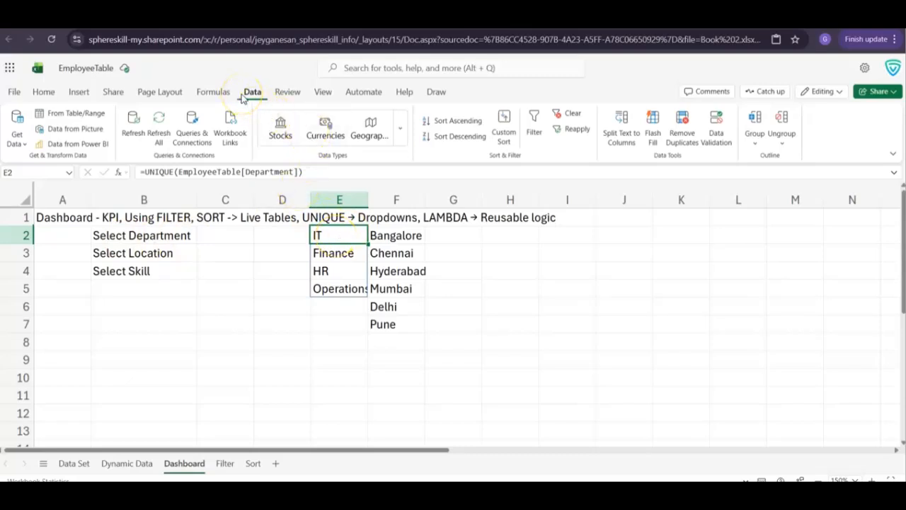
{"action": "left_click", "coordinate": [718, 143]}
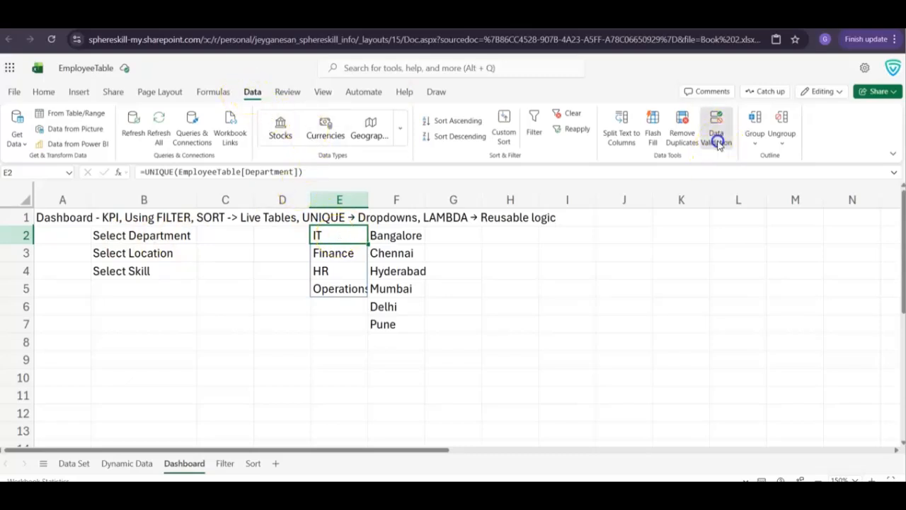
{"action": "left_click", "coordinate": [396, 208]}
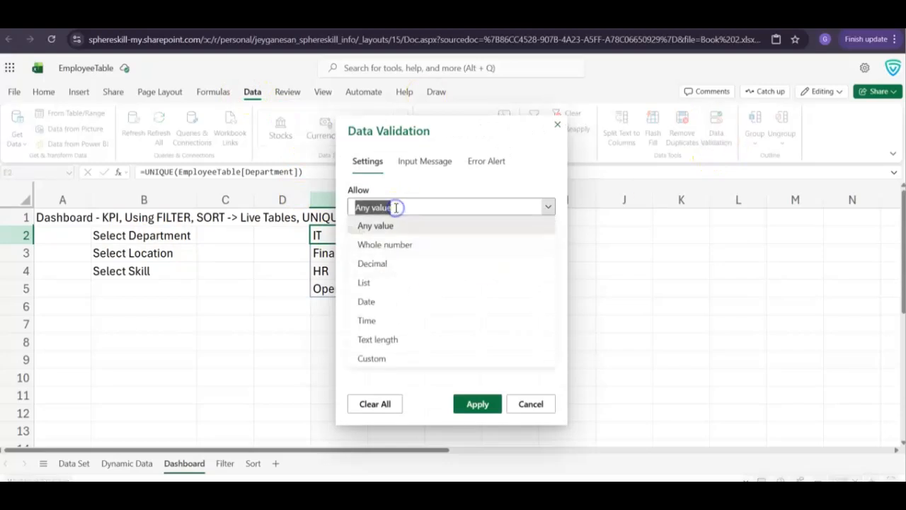
{"action": "left_click", "coordinate": [372, 285]}
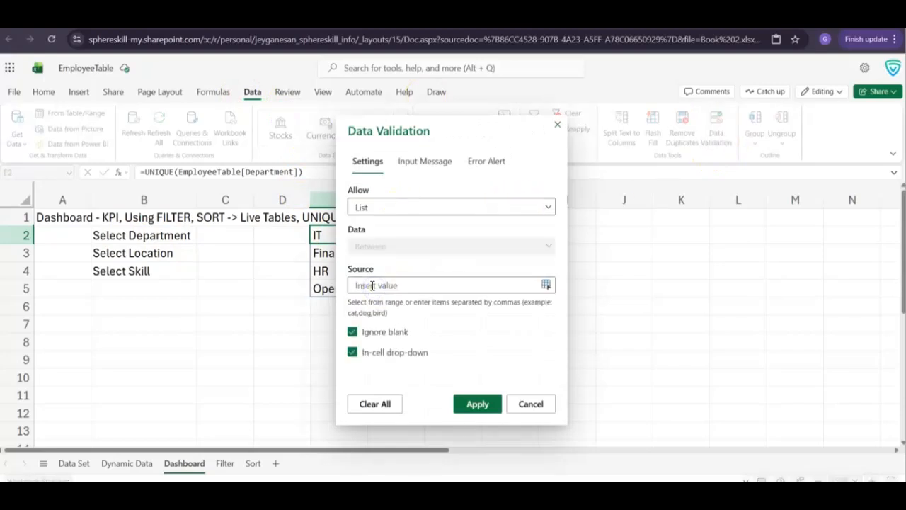
{"action": "left_click", "coordinate": [372, 285]}
{"action": "type", "text": "="}
{"action": "type", "text": "2#"}
{"action": "left_click", "coordinate": [477, 404]}
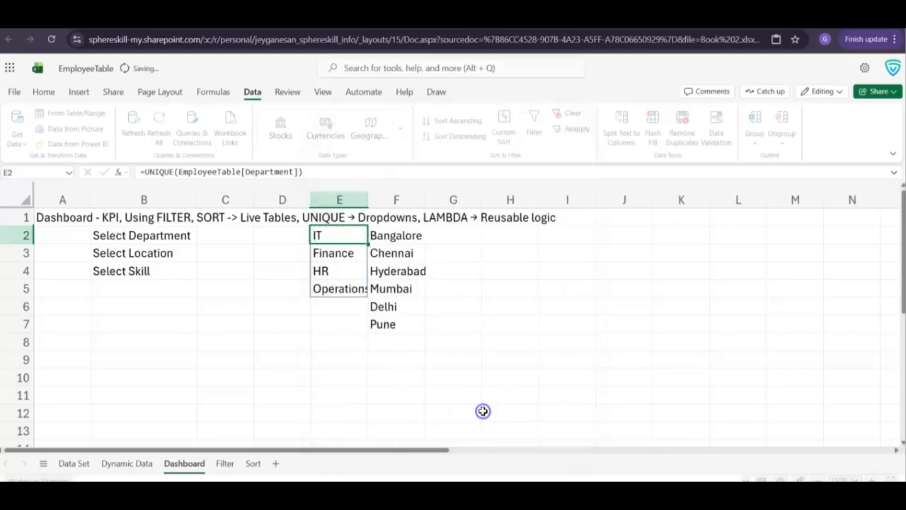
Step: List the unique skills from cell G2 with =UNIQUE(EmployeeTable[Skill])
{"action": "left_click", "coordinate": [461, 242]}
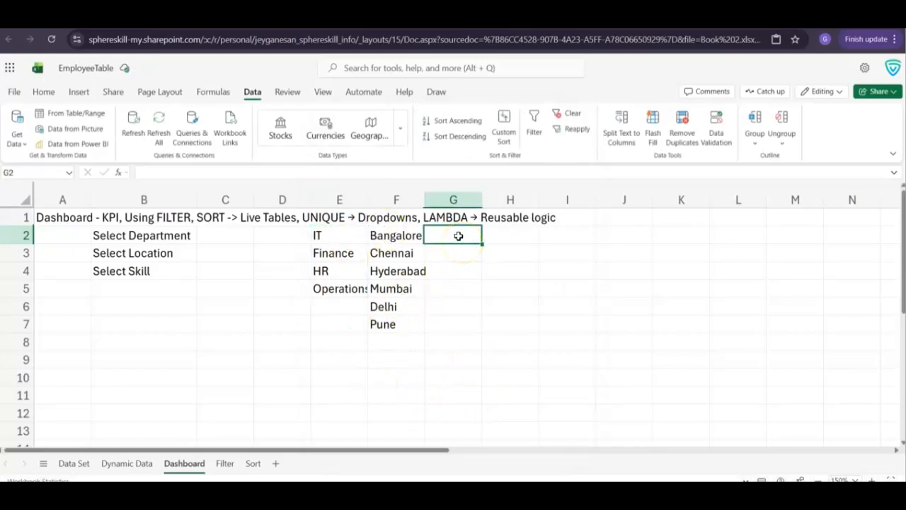
{"action": "left_click", "coordinate": [460, 237]}
{"action": "type", "text": "=UNIQUE(EmployeeTable[Skill])"}
{"action": "left_click", "coordinate": [226, 173]}
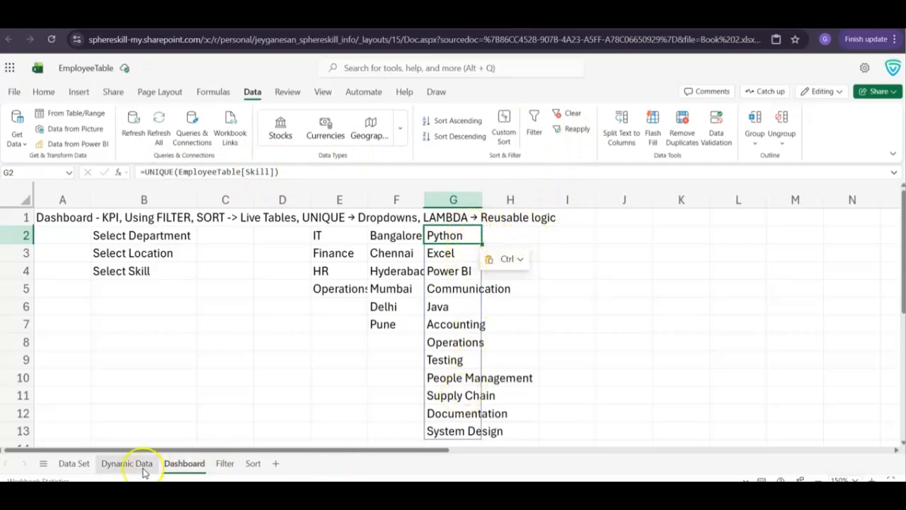
Step: Examine the Skill column on the Data Set sheet and compare it with the unique skills list on the Dashboard sheet
{"action": "left_click", "coordinate": [73, 469]}
{"action": "left_click", "coordinate": [501, 264]}
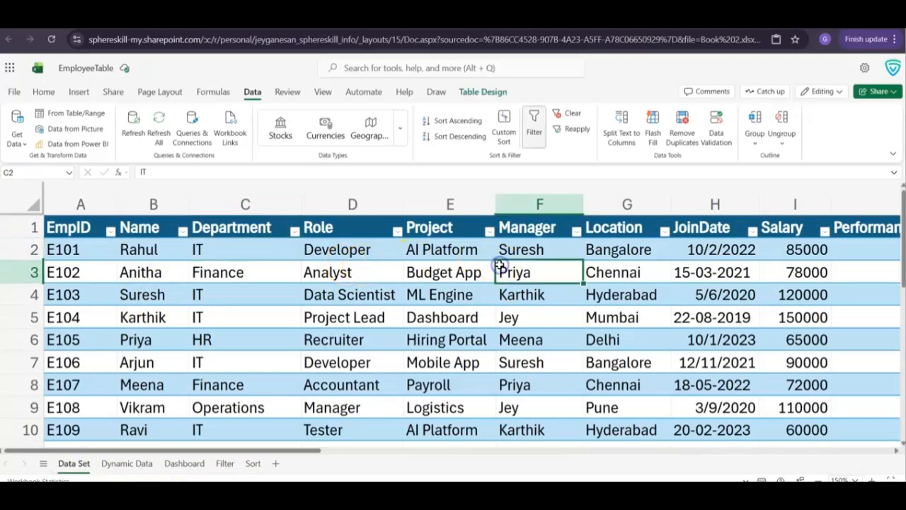
{"action": "scroll", "coordinate": [499, 264], "scroll_direction": "right", "scroll_amount": 5}
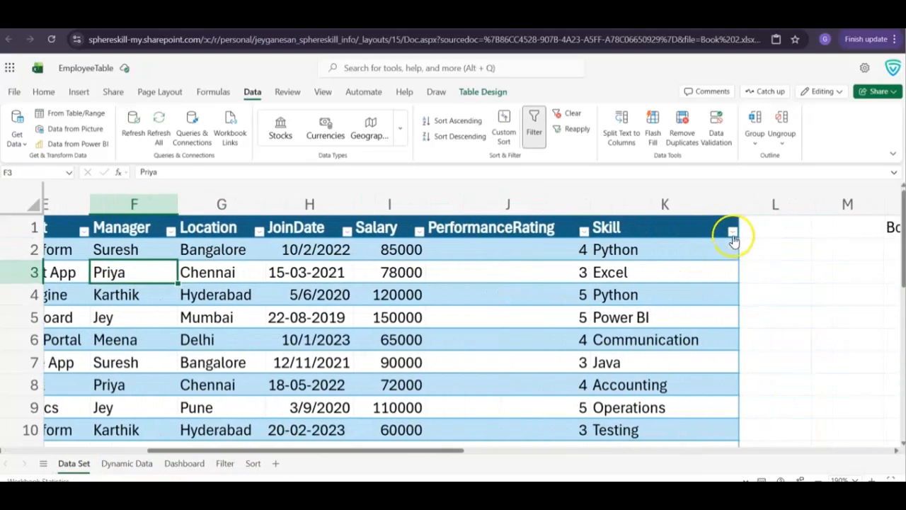
{"action": "left_click", "coordinate": [734, 234]}
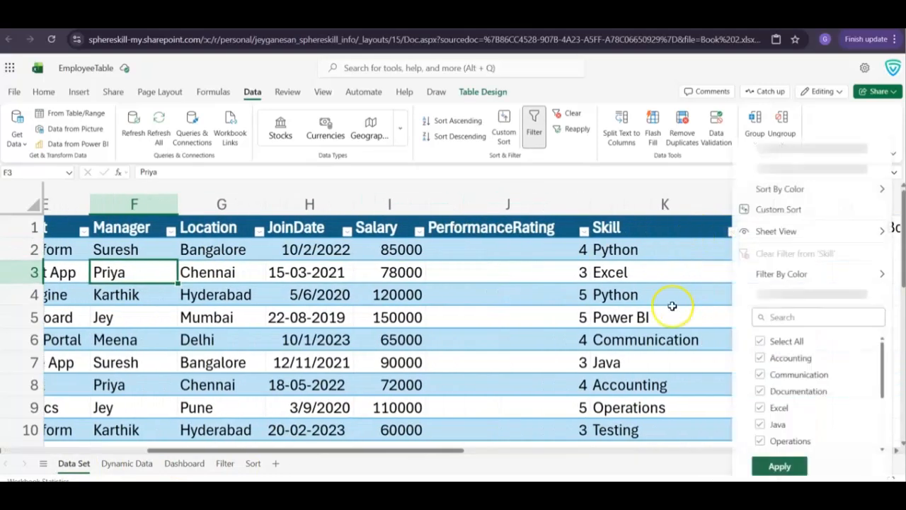
{"action": "scroll", "coordinate": [672, 306], "scroll_direction": "down", "scroll_amount": 1}
{"action": "scroll", "coordinate": [672, 306], "scroll_direction": "down", "scroll_amount": 4}
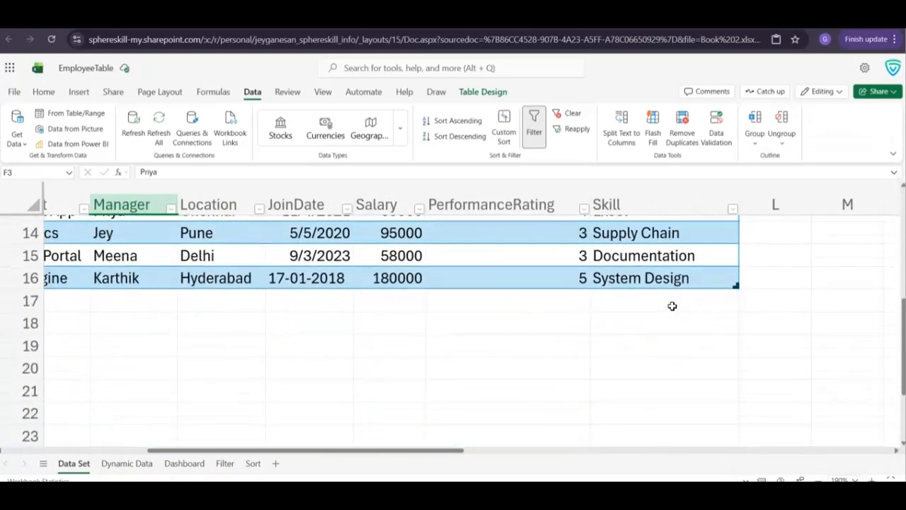
{"action": "scroll", "coordinate": [673, 305], "scroll_direction": "up", "scroll_amount": 3}
{"action": "scroll", "coordinate": [673, 306], "scroll_direction": "up", "scroll_amount": 1}
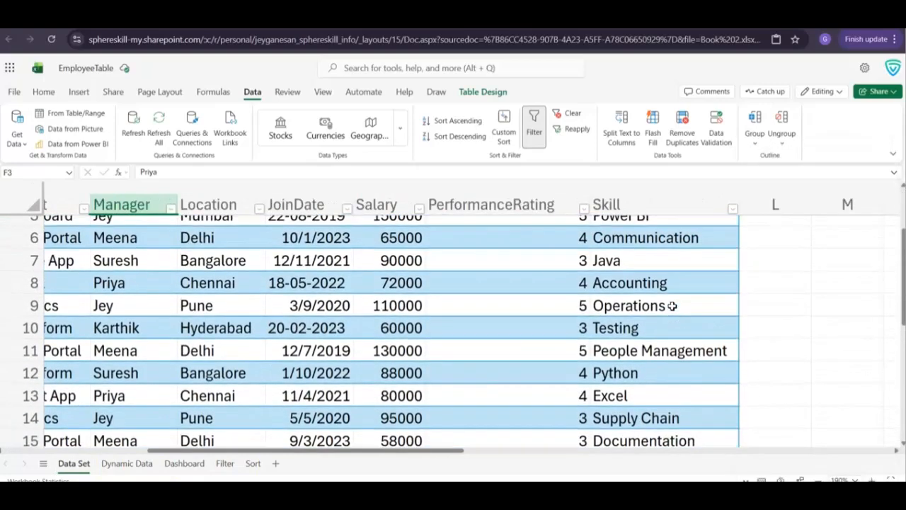
{"action": "left_click", "coordinate": [196, 466]}
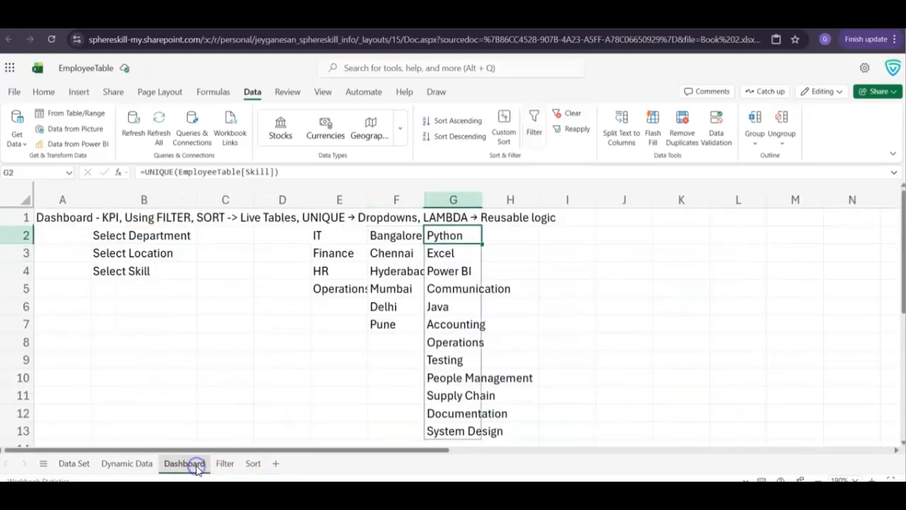
{"action": "left_click", "coordinate": [468, 204]}
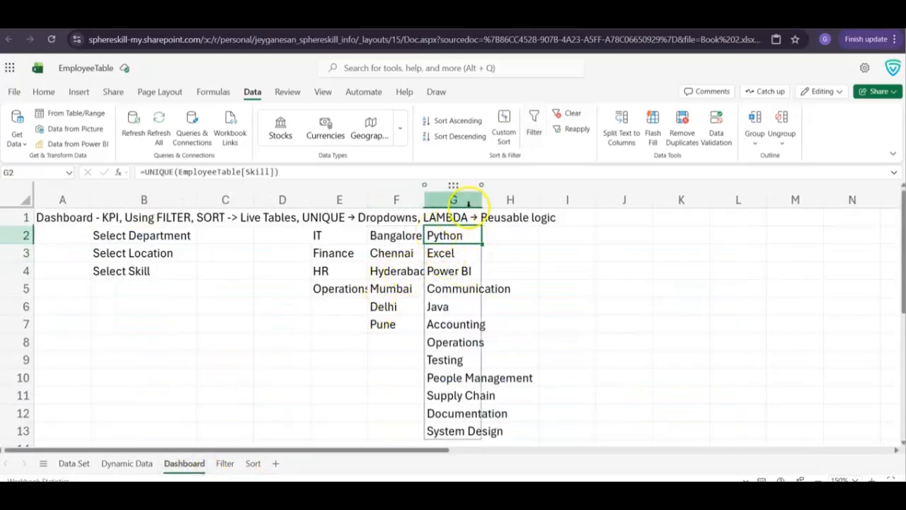
{"action": "scroll", "coordinate": [451, 292], "scroll_direction": "down", "scroll_amount": 3}
{"action": "scroll", "coordinate": [451, 292], "scroll_direction": "up", "scroll_amount": 3}
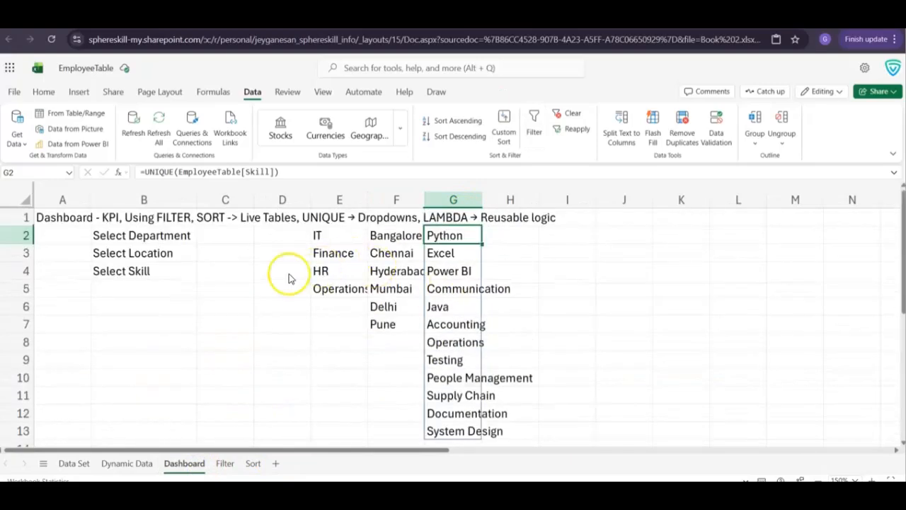
Step: Add List data validation to cell C2 with source =$E:$E, and choose Finance as the department
{"action": "left_click", "coordinate": [219, 234]}
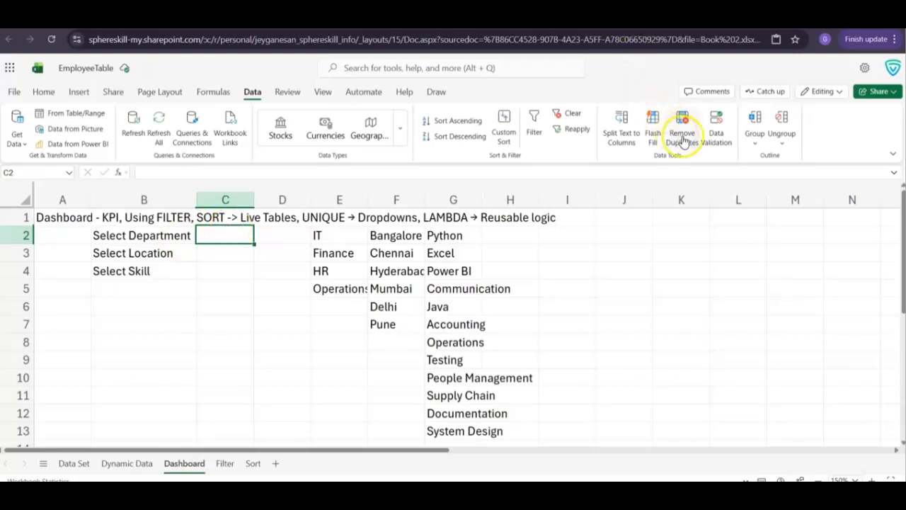
{"action": "left_click", "coordinate": [715, 133]}
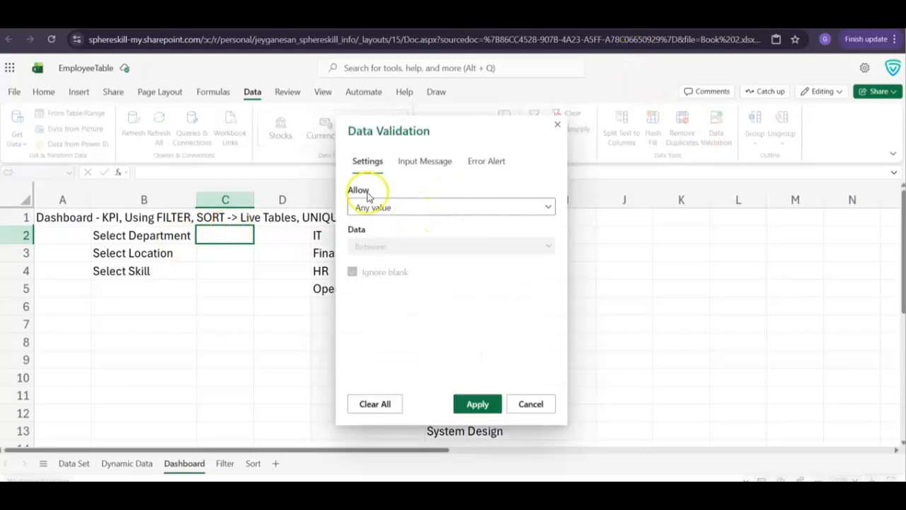
{"action": "left_click", "coordinate": [422, 208]}
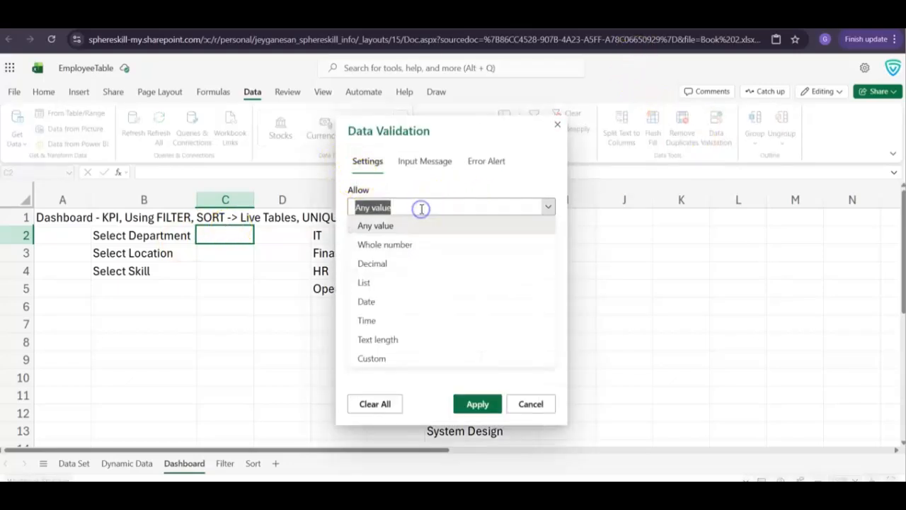
{"action": "left_click", "coordinate": [423, 283]}
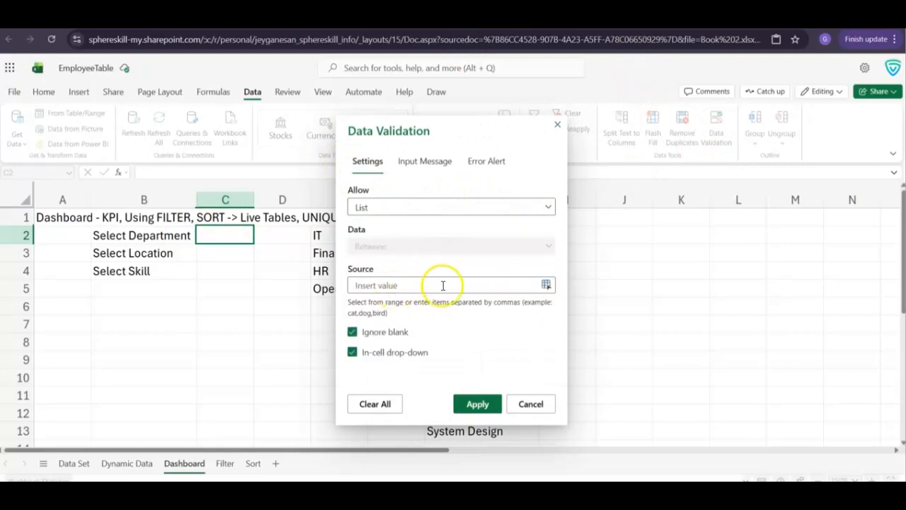
{"action": "left_click", "coordinate": [339, 200]}
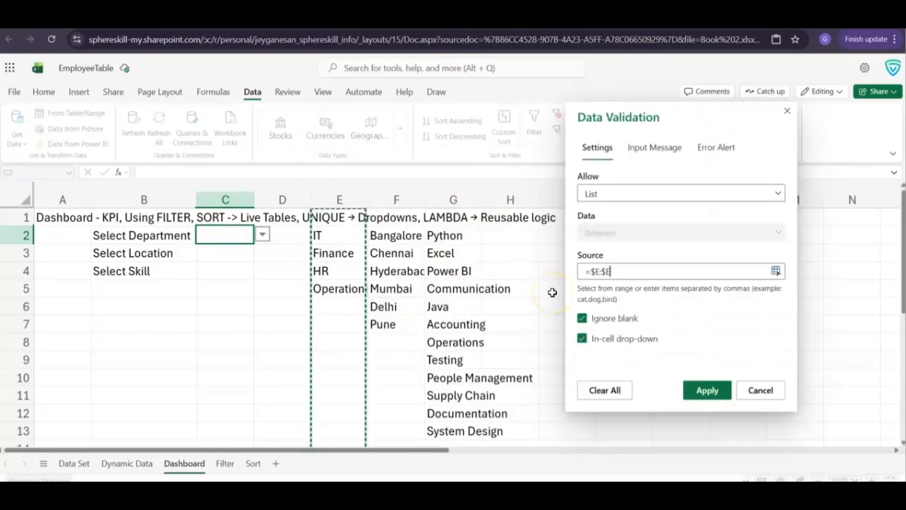
{"action": "left_click", "coordinate": [711, 390]}
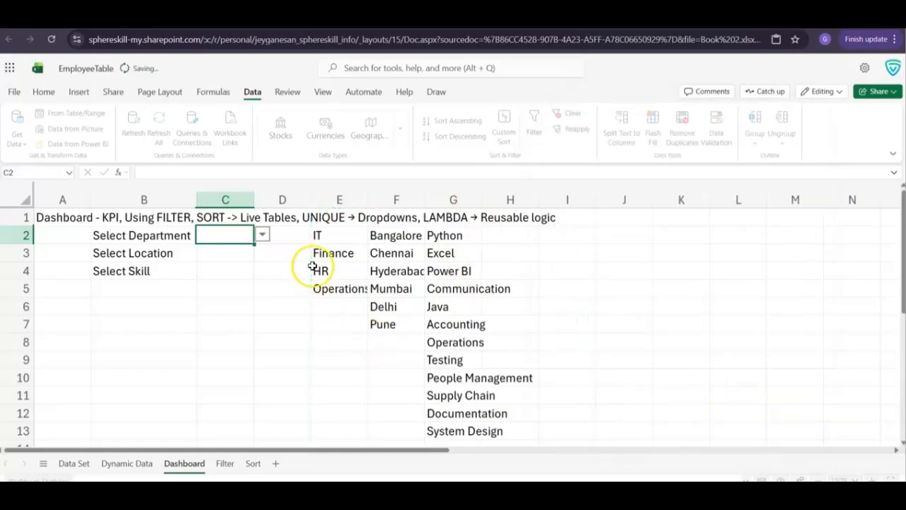
{"action": "left_click", "coordinate": [262, 235]}
{"action": "left_click", "coordinate": [216, 280]}
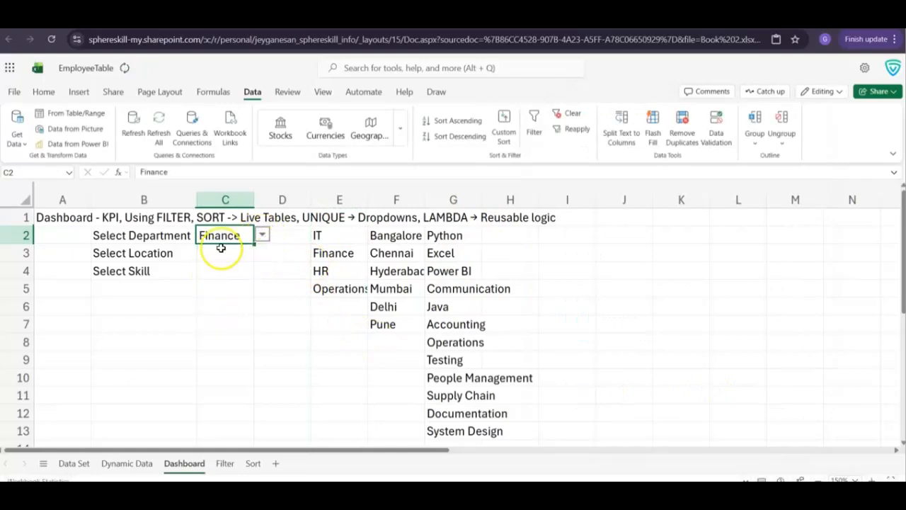
Step: Add List data validation to cell C3 with source =$F:$F, and choose Bangalore as the location
{"action": "left_click", "coordinate": [215, 254]}
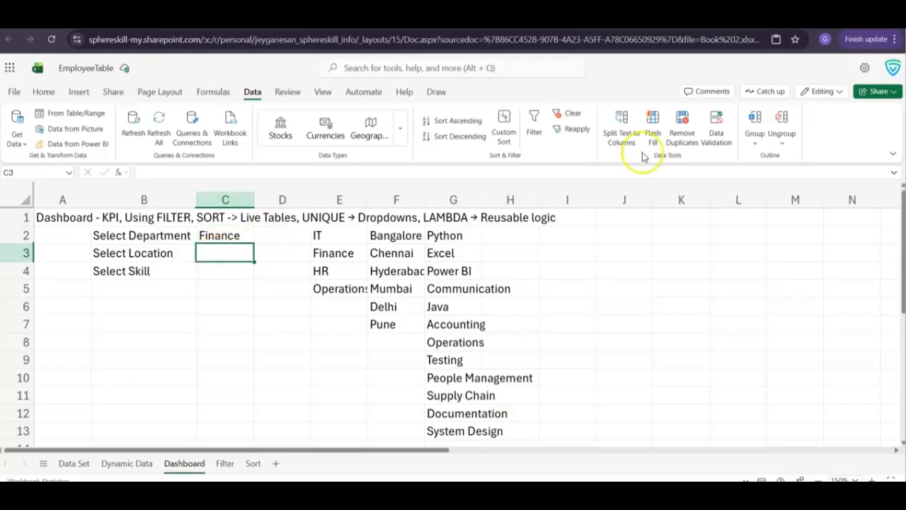
{"action": "left_click", "coordinate": [718, 126]}
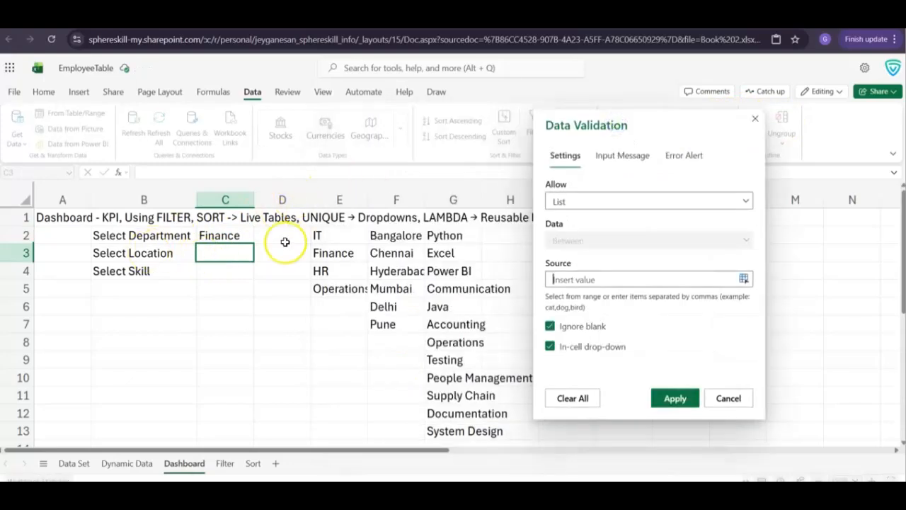
{"action": "left_click", "coordinate": [405, 201]}
{"action": "left_click", "coordinate": [664, 399]}
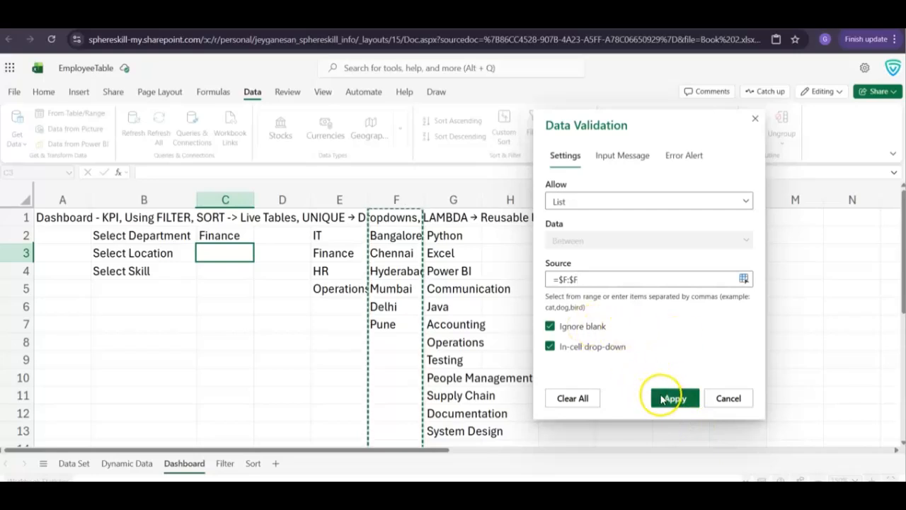
{"action": "left_click", "coordinate": [262, 252]}
{"action": "left_click", "coordinate": [223, 272]}
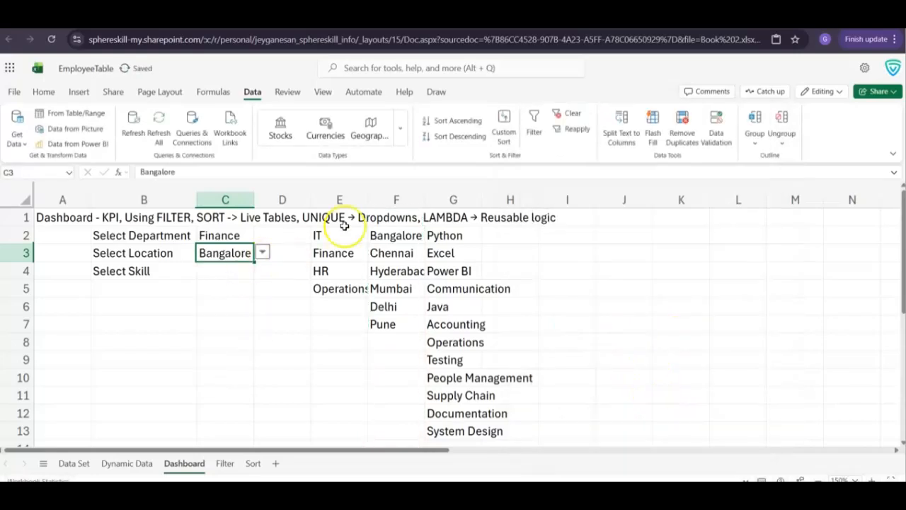
Step: Add List data validation to cell C4 using column G as the source, and choose Java as the skill
{"action": "left_click", "coordinate": [241, 273]}
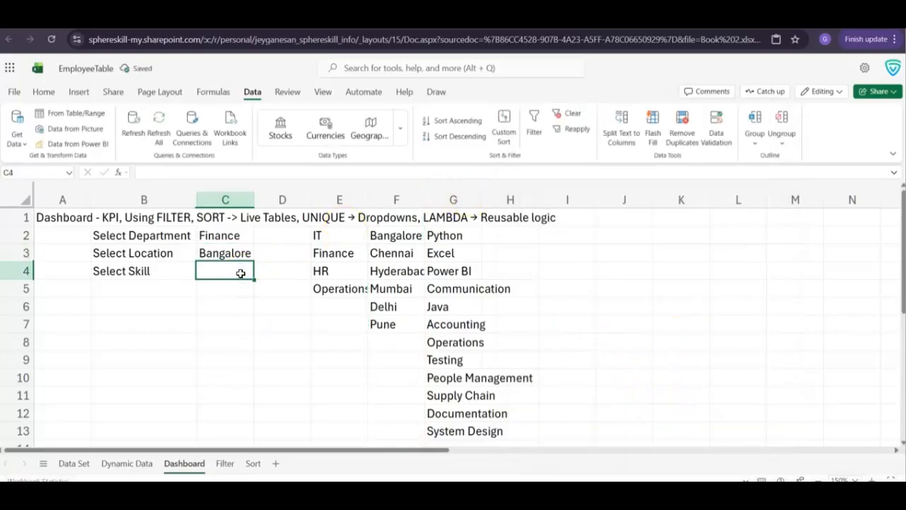
{"action": "left_click", "coordinate": [717, 128]}
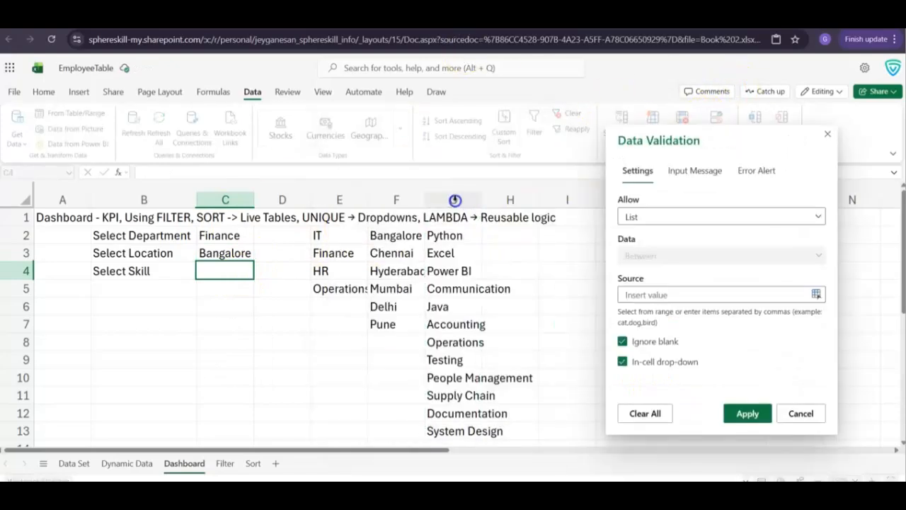
{"action": "left_click", "coordinate": [454, 199]}
{"action": "left_click", "coordinate": [746, 412]}
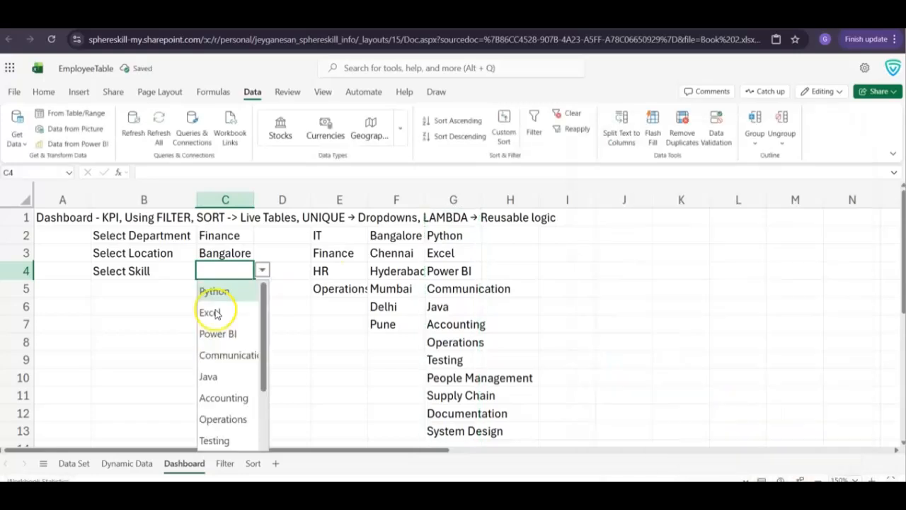
{"action": "left_click", "coordinate": [219, 378]}
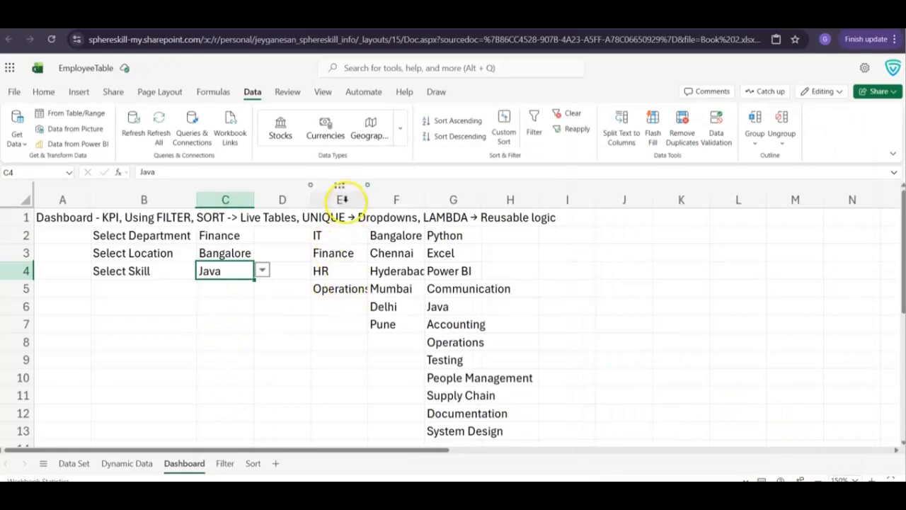
Step: Hide columns E to G, which hold the unique department, location and skill lists
{"action": "mouse_move", "coordinate": [457, 190]}
{"action": "left_mouse_down"}
{"action": "mouse_move", "coordinate": [494, 200]}
{"action": "mouse_move", "coordinate": [461, 204]}
{"action": "left_mouse_up"}
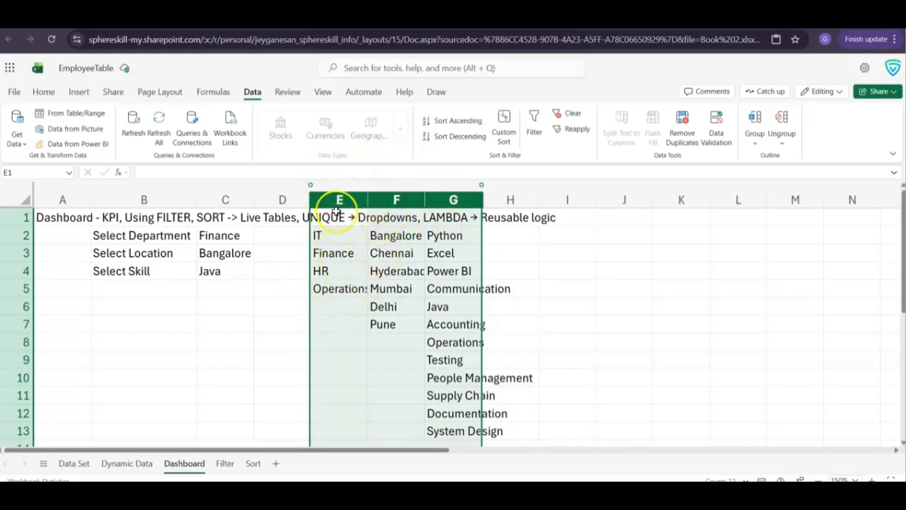
{"action": "right_click", "coordinate": [397, 203]}
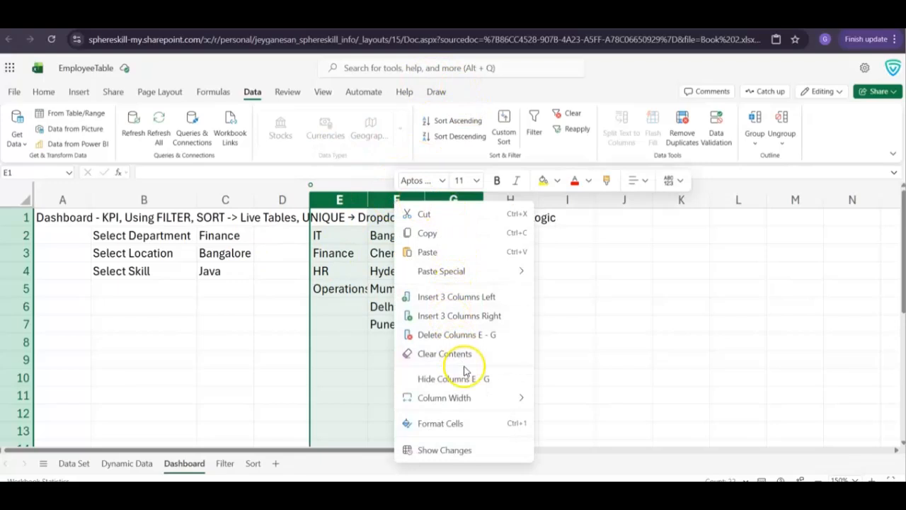
{"action": "left_click", "coordinate": [471, 379]}
{"action": "left_click", "coordinate": [394, 305]}
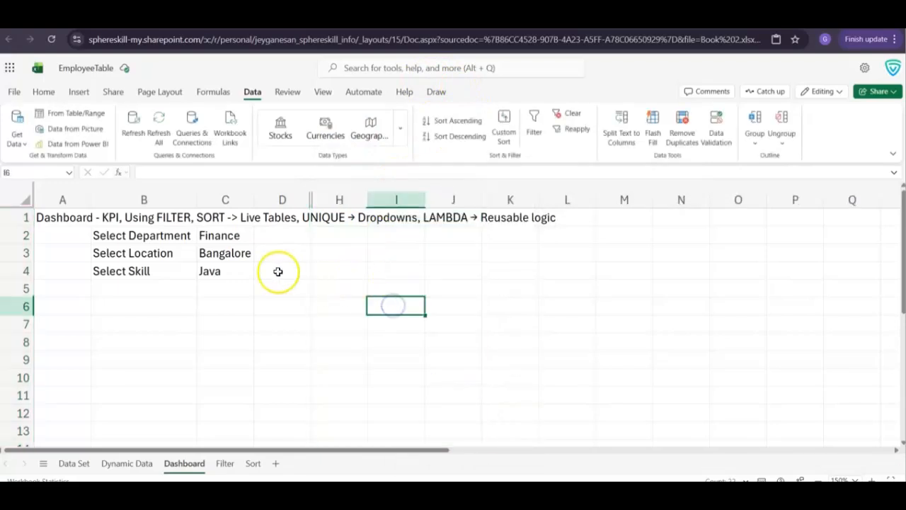
Step: Check the options offered by the department dropdown in cell C2 without changing the selection
{"action": "left_click", "coordinate": [252, 237]}
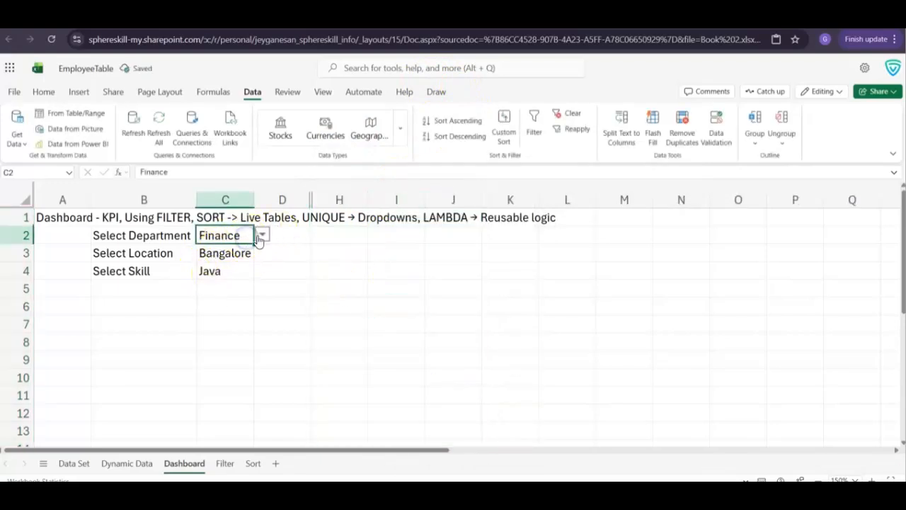
{"action": "left_click", "coordinate": [262, 237]}
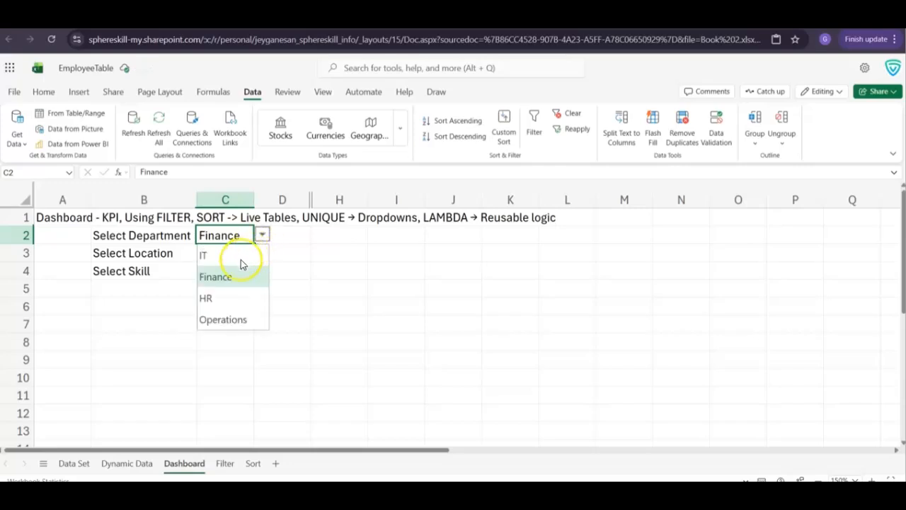
{"action": "left_click", "coordinate": [314, 285]}
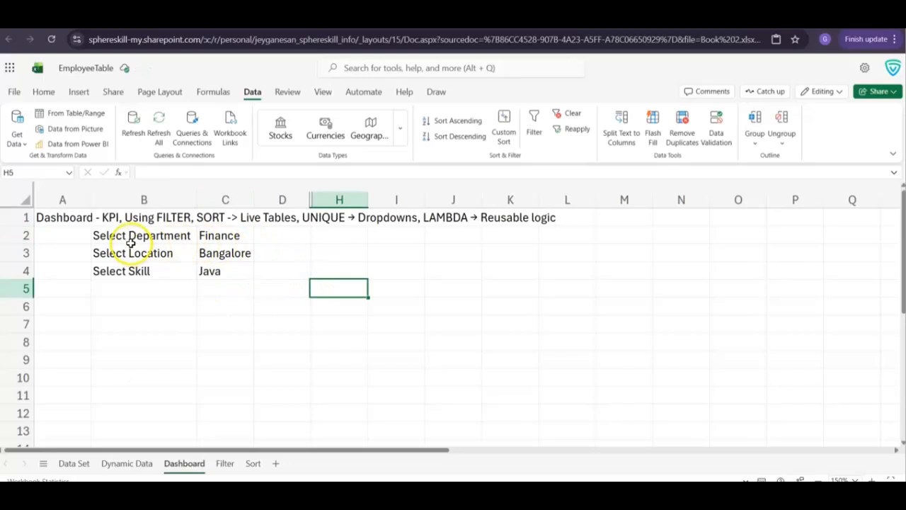
Step: Fill cell C2 yellow, C3 blue and C4 green, and widen column C slightly
{"action": "left_click", "coordinate": [219, 232]}
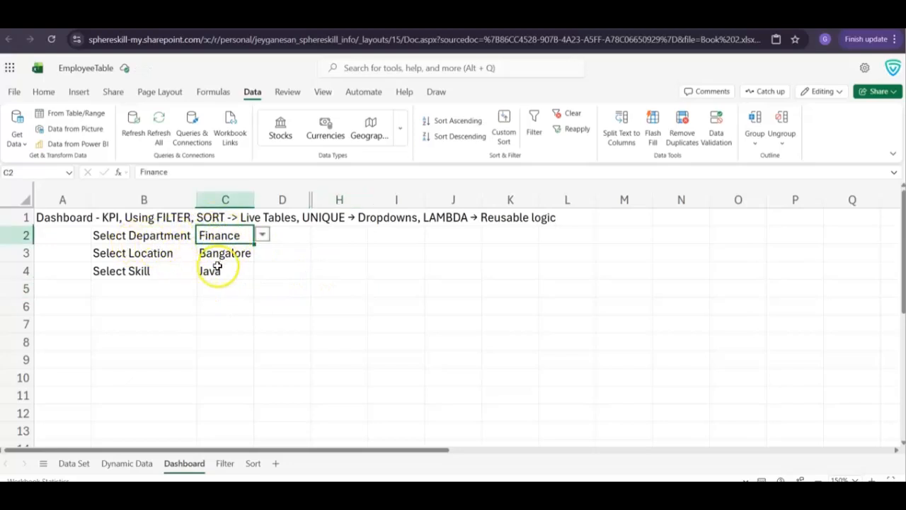
{"action": "left_click", "coordinate": [46, 93]}
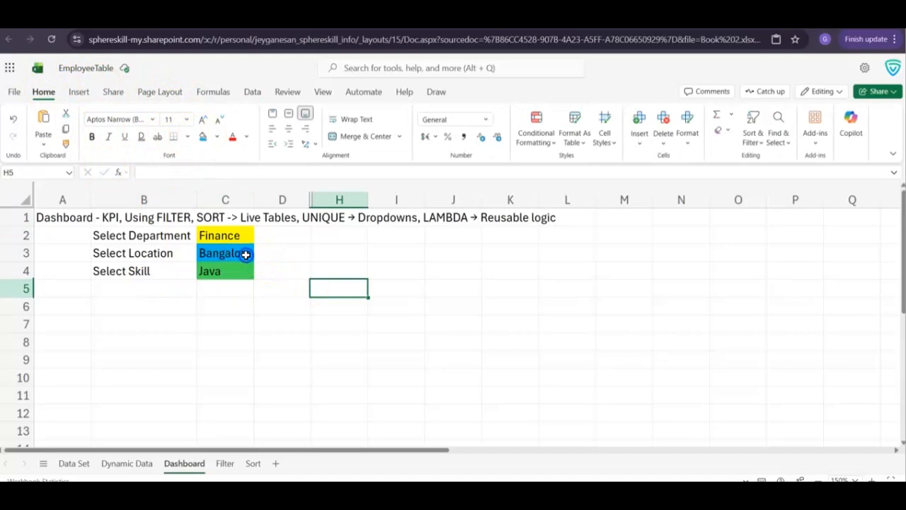
{"action": "left_click", "coordinate": [246, 255]}
{"action": "left_click_drag", "start_coordinate": [253, 199], "coordinate": [276, 199]}
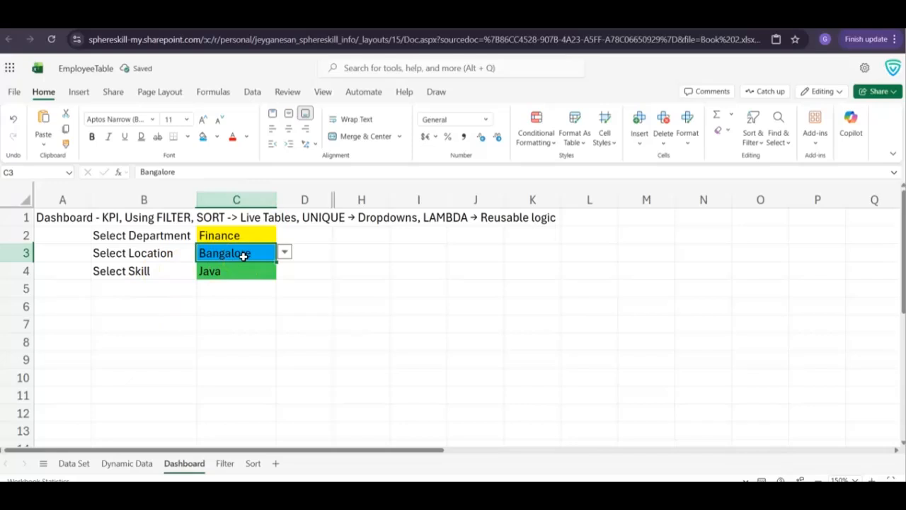
Step: Label A6 "Create a Live Data Table" and enter =FILTER(EmployeeTable,(EmployeeTable[Department]=C2) *(EmployeeTable[Location]=C3) *(EmployeeTable[Skill]=C4),"No data found") in A7
{"action": "left_click", "coordinate": [65, 309]}
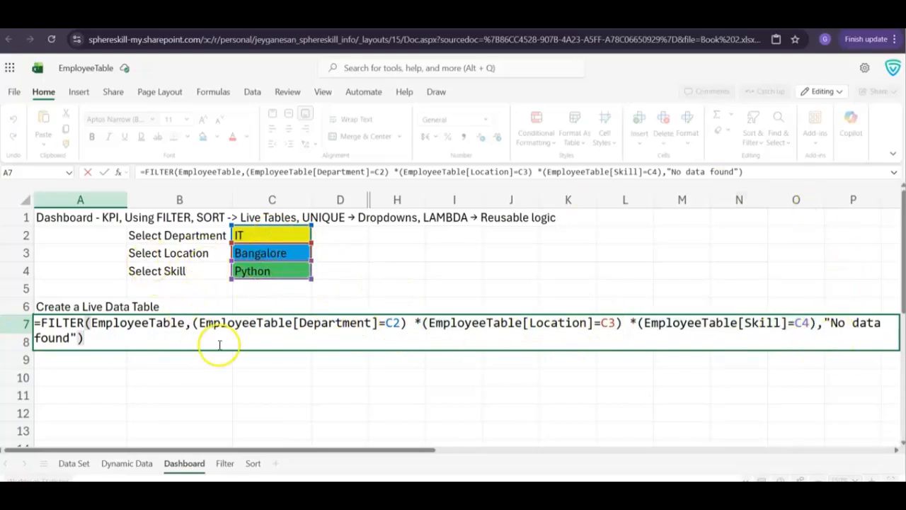
{"action": "double_click", "coordinate": [90, 325]}
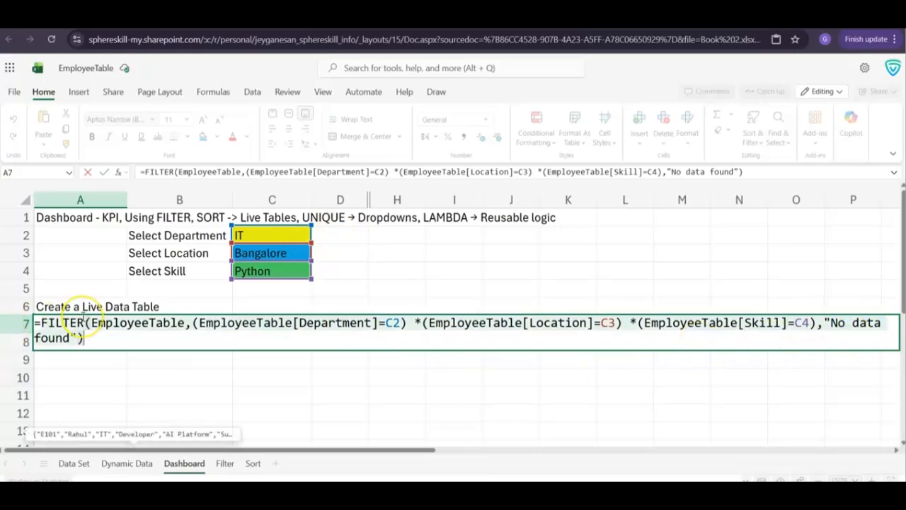
{"action": "key", "text": "Return"}
Step: Check the location dropdown's options in C3, and set the department in C2 to AI Platform
{"action": "left_click", "coordinate": [290, 232]}
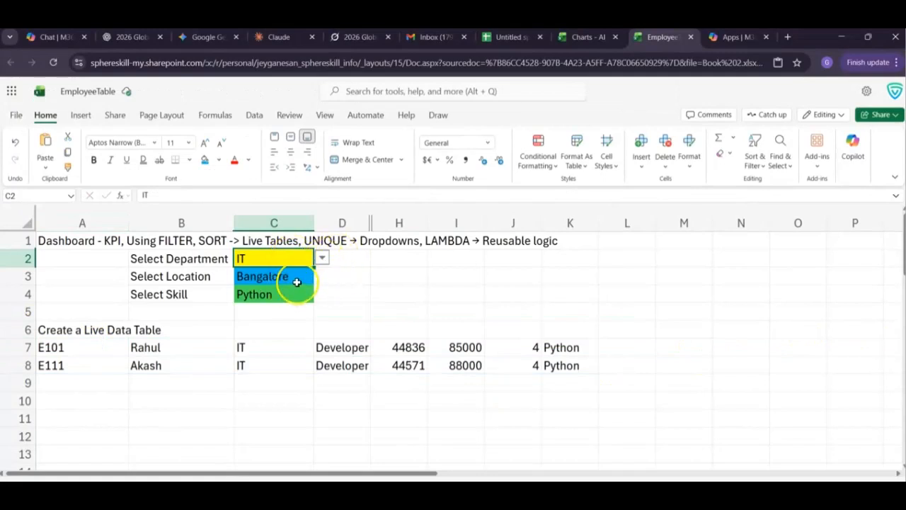
{"action": "left_click", "coordinate": [296, 282]}
{"action": "left_click", "coordinate": [322, 276]}
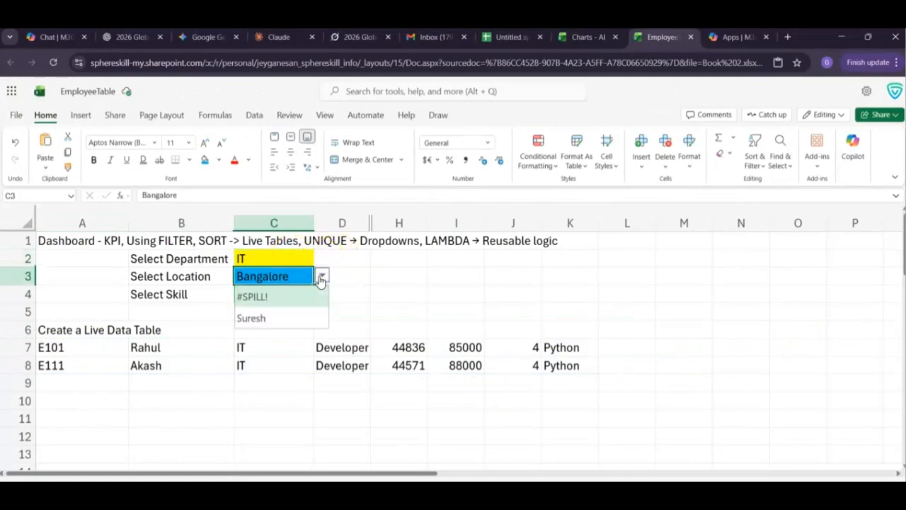
{"action": "left_click", "coordinate": [283, 259]}
{"action": "left_click", "coordinate": [321, 259]}
{"action": "left_click", "coordinate": [269, 364]}
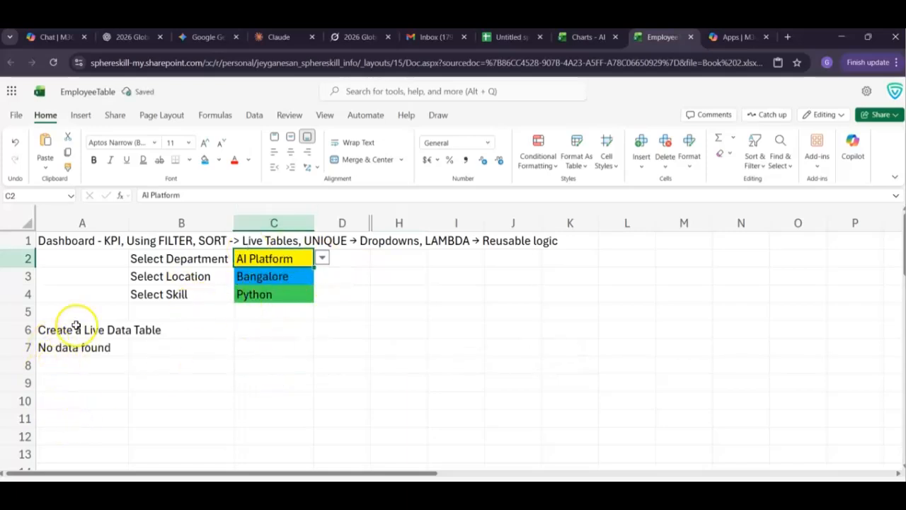
Step: Test the live table by switching the skill in C4 to Operations and back to Python
{"action": "left_click", "coordinate": [276, 294]}
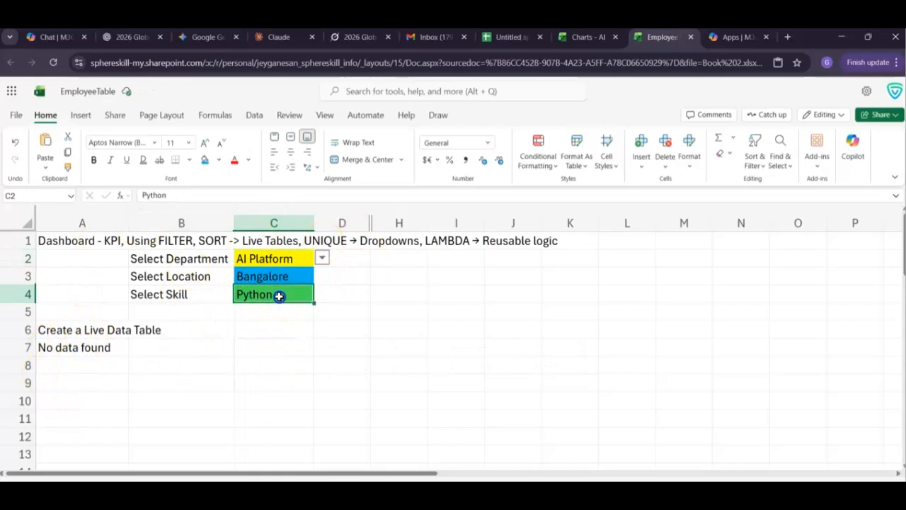
{"action": "left_click", "coordinate": [322, 293]}
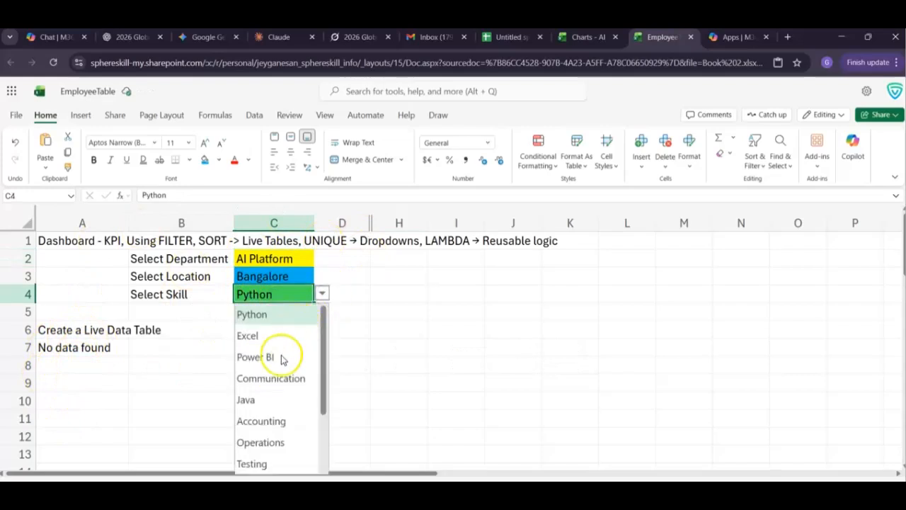
{"action": "scroll", "coordinate": [266, 450], "scroll_direction": "down", "scroll_amount": 2}
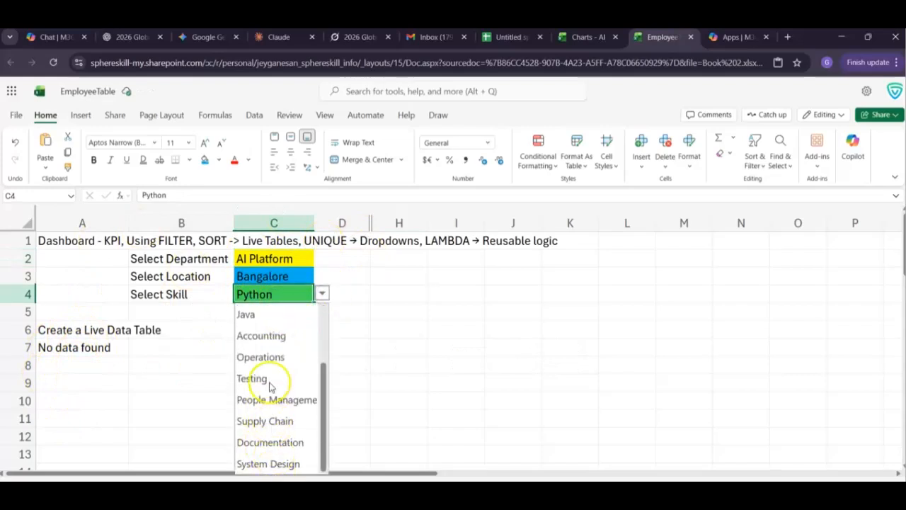
{"action": "left_click", "coordinate": [271, 357]}
{"action": "left_click", "coordinate": [322, 294]}
{"action": "scroll", "coordinate": [283, 347], "scroll_direction": "up", "scroll_amount": 2}
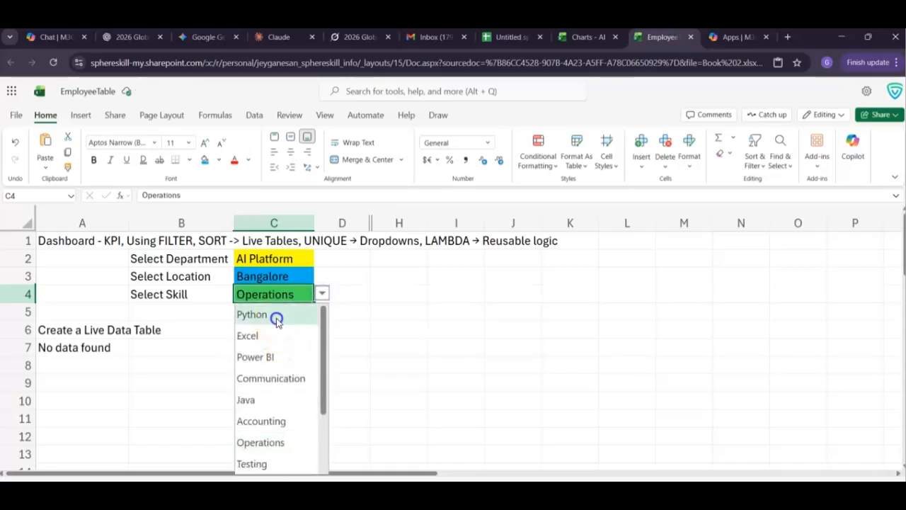
{"action": "left_click", "coordinate": [276, 318]}
Step: Add a "Sort" label below the live table with the formula =SORT(FILTER(EmployeeTable,(EmployeeTable[Department]=C2)*(EmployeeTable[Location]=C3)*(EmployeeTable[Skill]=C4)),9,-1)
{"action": "scroll", "coordinate": [68, 342], "scroll_direction": "down", "scroll_amount": 1}
{"action": "left_click", "coordinate": [68, 341]}
{"action": "type", "text": "Sort"}
{"action": "key", "text": "Return"}
{"action": "type", "text": "=SORT(FILTER(EmployeeTable,(EmployeeTable[Department]=C2)*(EmployeeTable[Location]=C3)*(EmployeeTable[Skill]=C4)),9,-1)"}
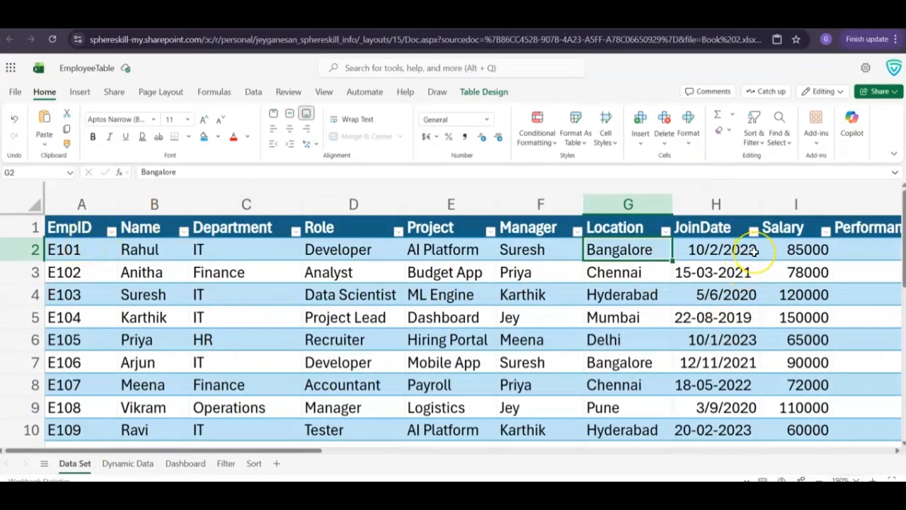
{"action": "scroll", "coordinate": [755, 252], "scroll_direction": "right", "scroll_amount": 1}
{"action": "scroll", "coordinate": [185, 227], "scroll_direction": "left", "scroll_amount": 1}
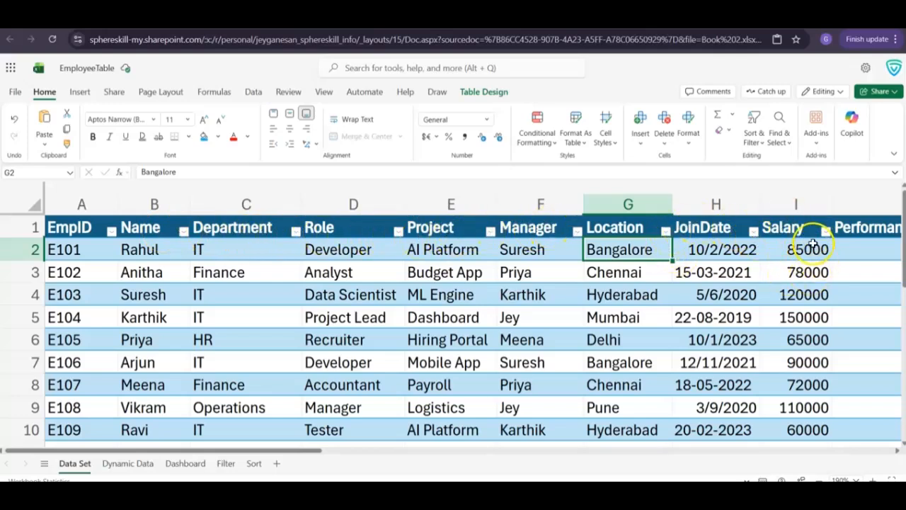
Step: Compare the salary-sorted list on the Sort sheet with the Dashboard's filtered and sorted tables, checking the SORT formulas
{"action": "left_click", "coordinate": [251, 463]}
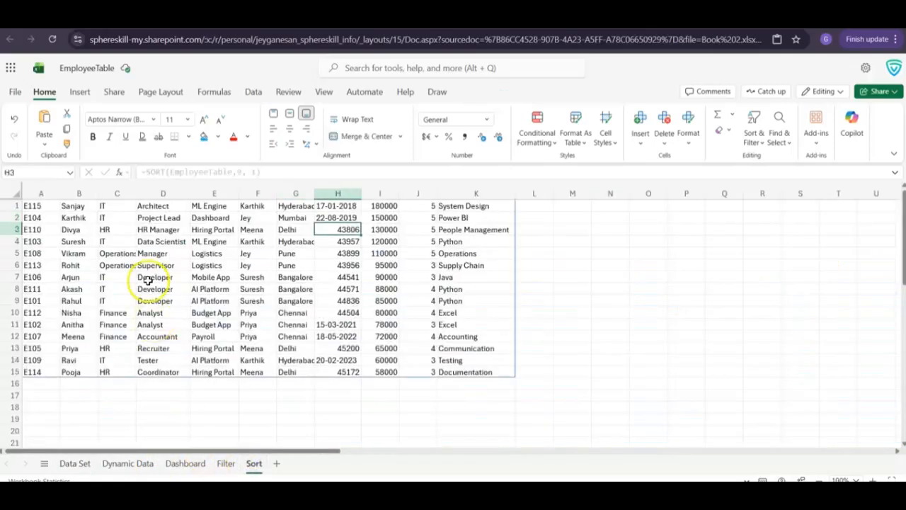
{"action": "left_click", "coordinate": [145, 216]}
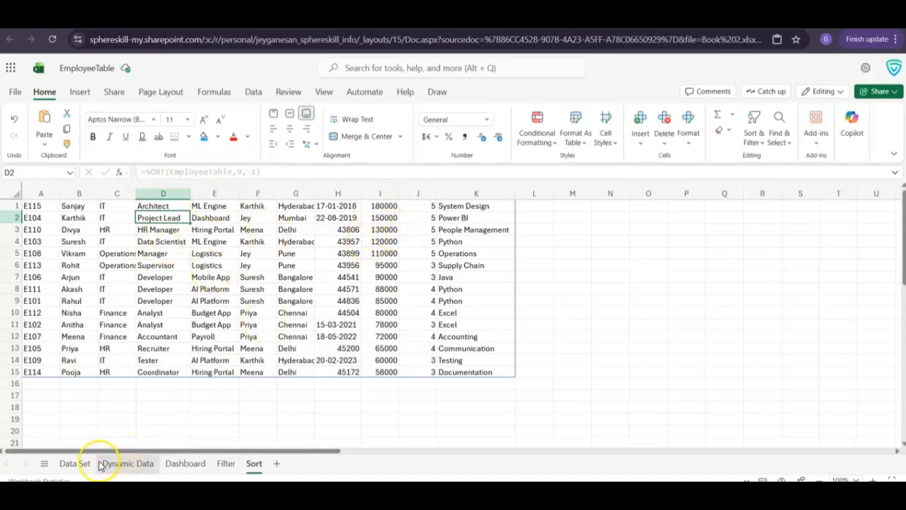
{"action": "left_click", "coordinate": [188, 463]}
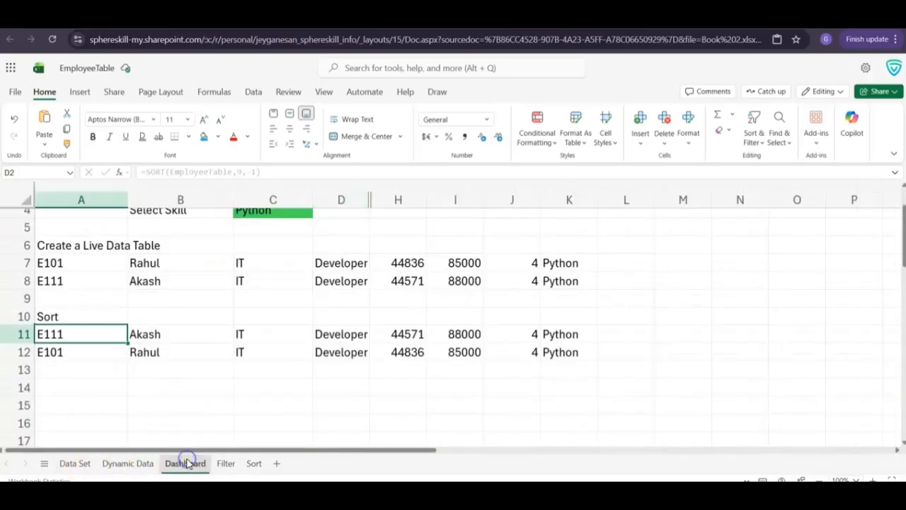
{"action": "scroll", "coordinate": [228, 290], "scroll_direction": "up", "scroll_amount": 1}
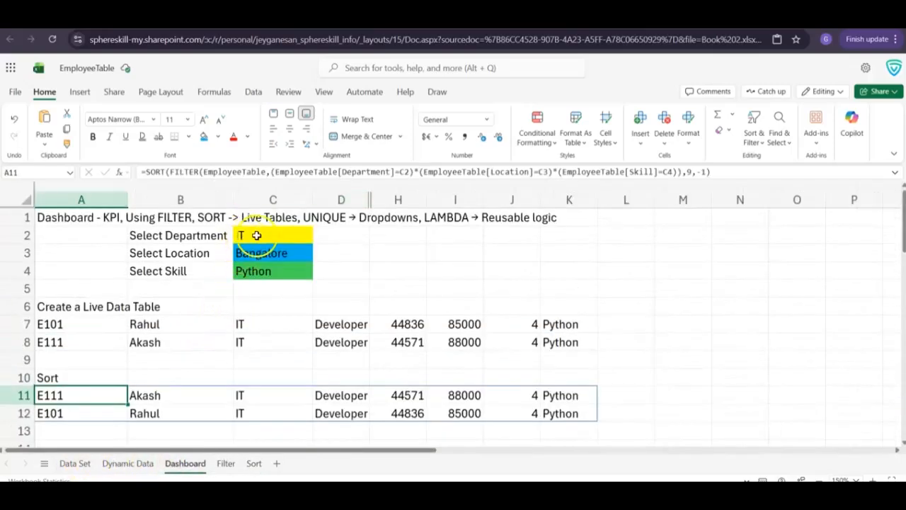
{"action": "scroll", "coordinate": [297, 347], "scroll_direction": "down", "scroll_amount": 2}
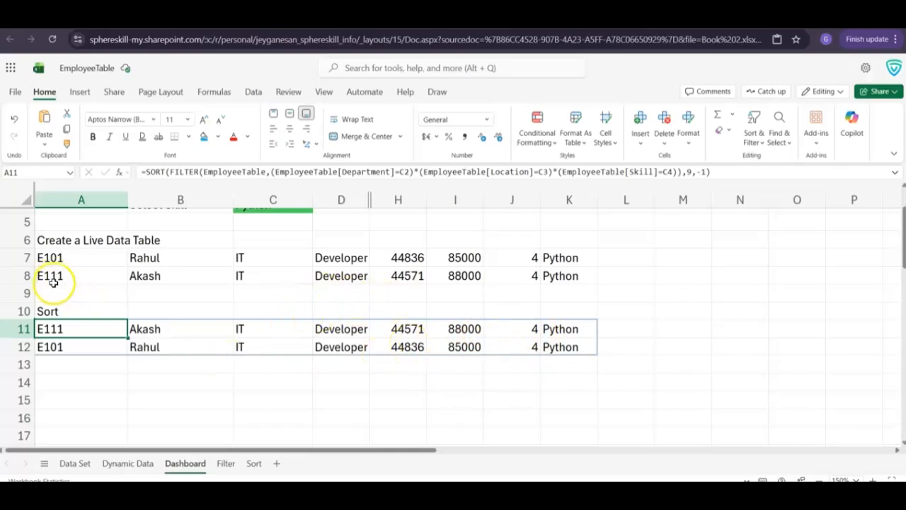
{"action": "left_click", "coordinate": [44, 311]}
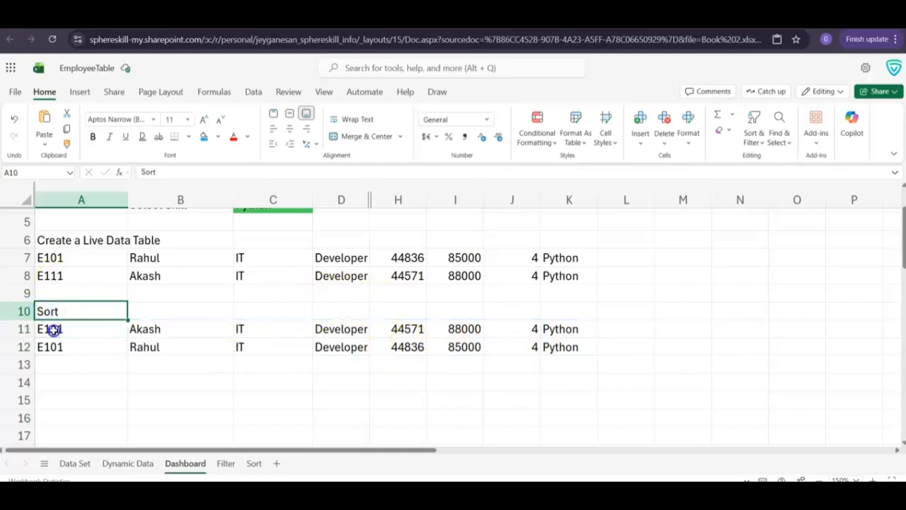
{"action": "left_click", "coordinate": [52, 329]}
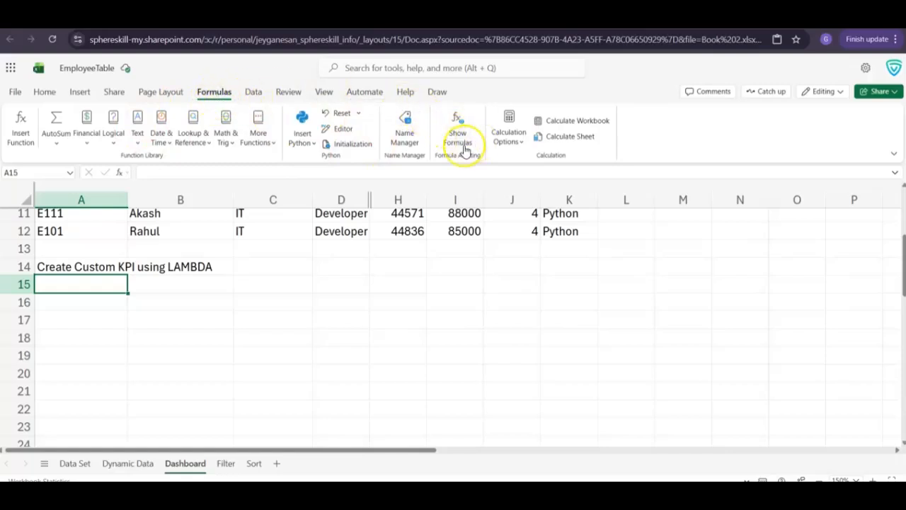
Step: Define the workbook name TotalSalary referring to =LAMBDA(data, SUM(CHOOSECOLS(data,9)))
{"action": "left_click", "coordinate": [403, 127]}
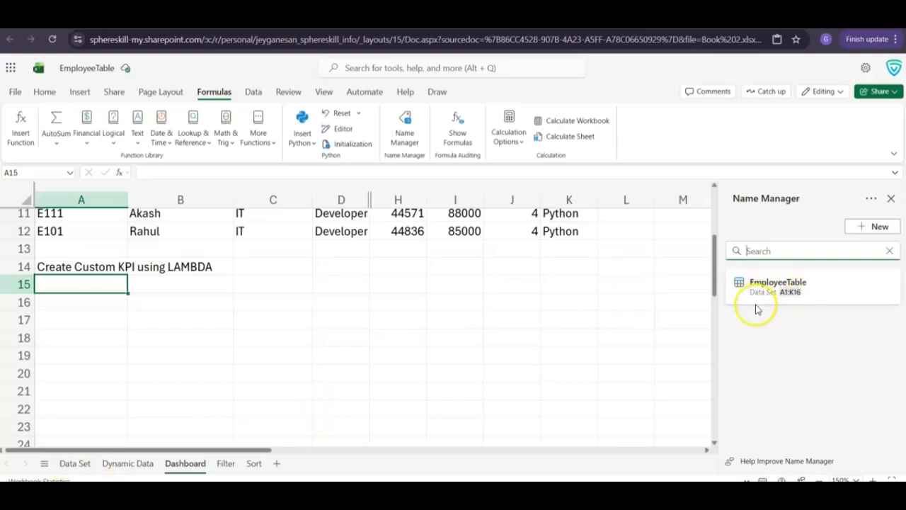
{"action": "left_click", "coordinate": [782, 255]}
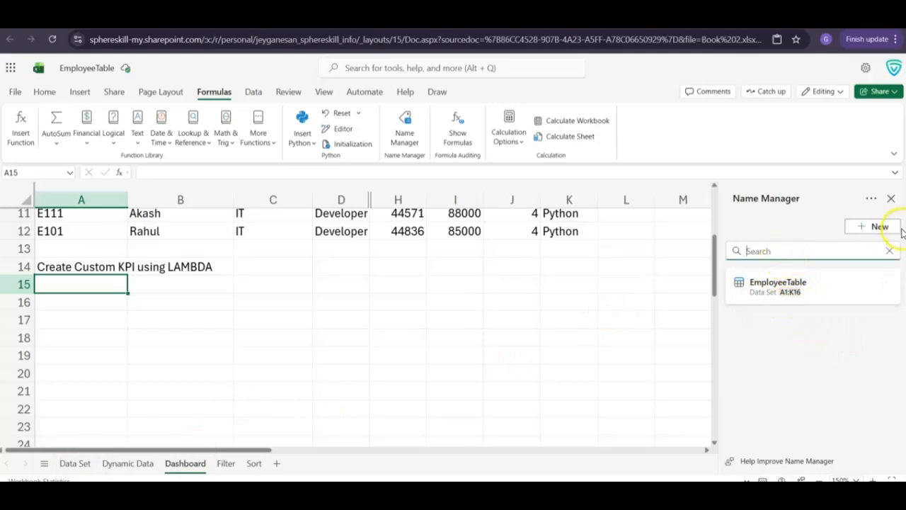
{"action": "left_click", "coordinate": [880, 228]}
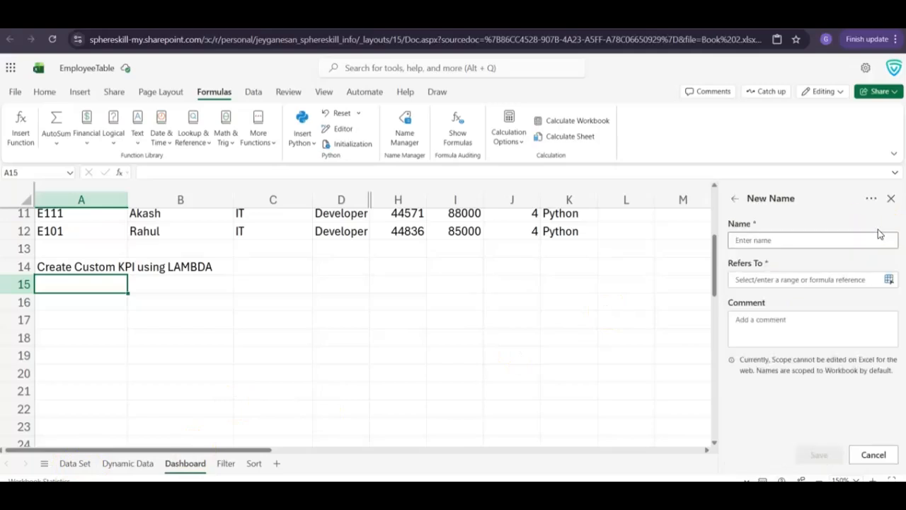
{"action": "type", "text": "=LAMBDA(data, SUM(CHOOSECOLS(data,9)))"}
{"action": "key", "text": "ctrl+a"}
{"action": "key", "text": "BackSpace"}
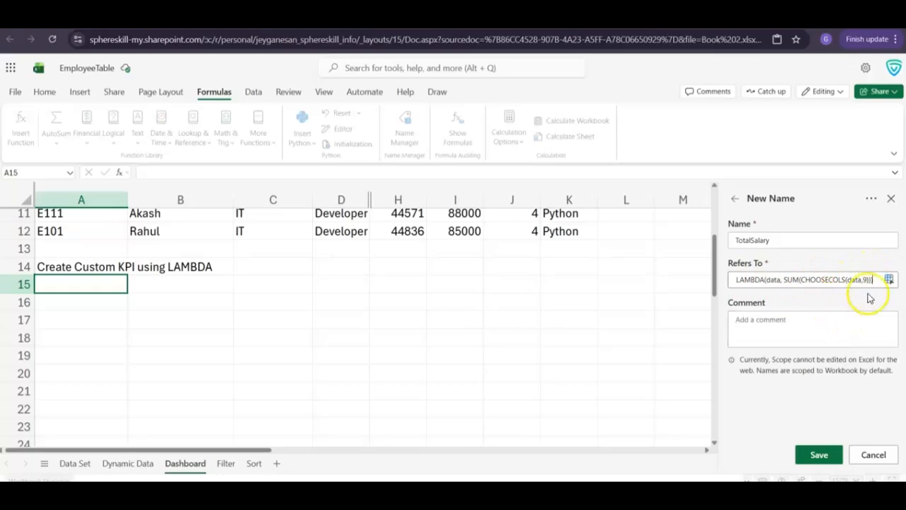
{"action": "left_click", "coordinate": [819, 457]}
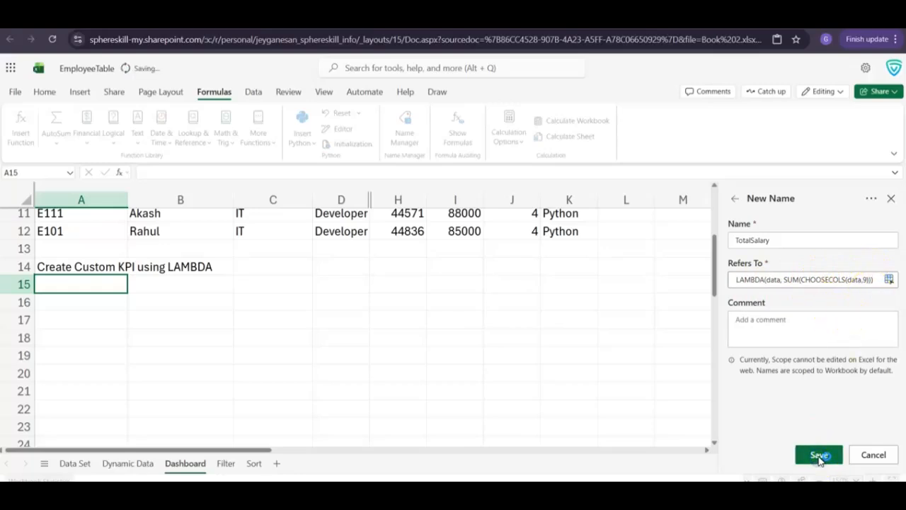
{"action": "mouse_move", "coordinate": [774, 341]}
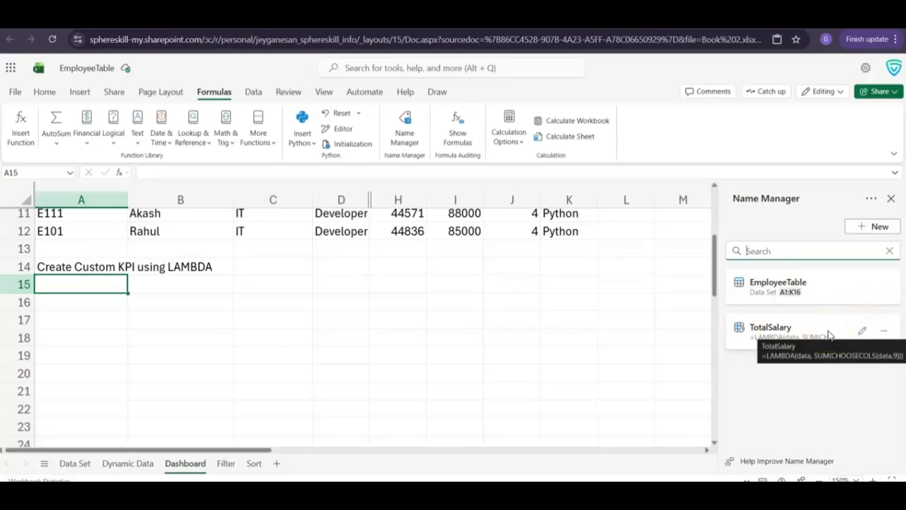
Step: Label A15 "Total Salary" and calculate the live table's salary total in B15 with =TotalSalary(A7#)
{"action": "scroll", "coordinate": [96, 312], "scroll_direction": "up", "scroll_amount": 1}
{"action": "left_click", "coordinate": [95, 311]}
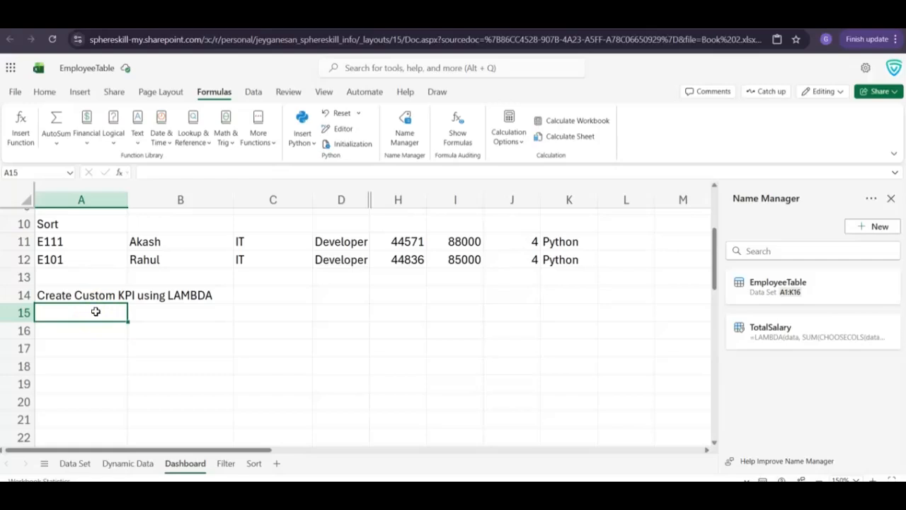
{"action": "type", "text": "T"}
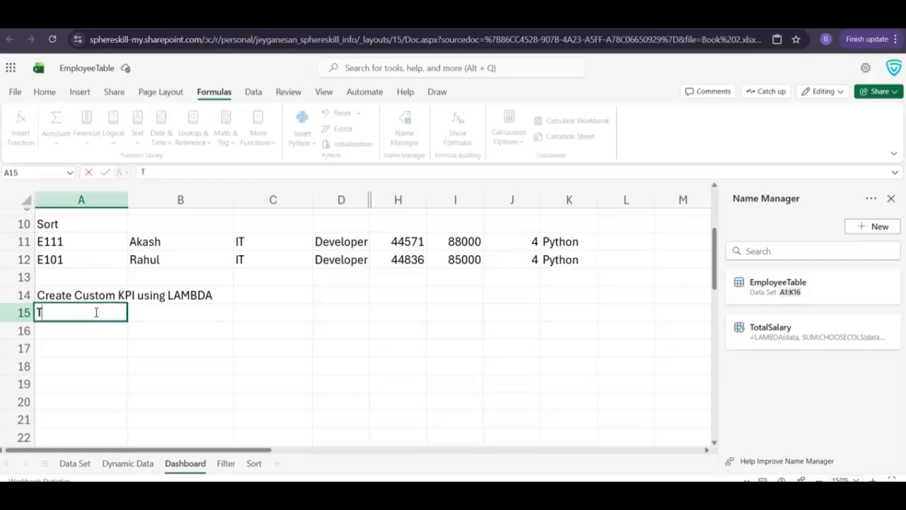
{"action": "type", "text": "otal Salary"}
{"action": "key", "text": "Tab"}
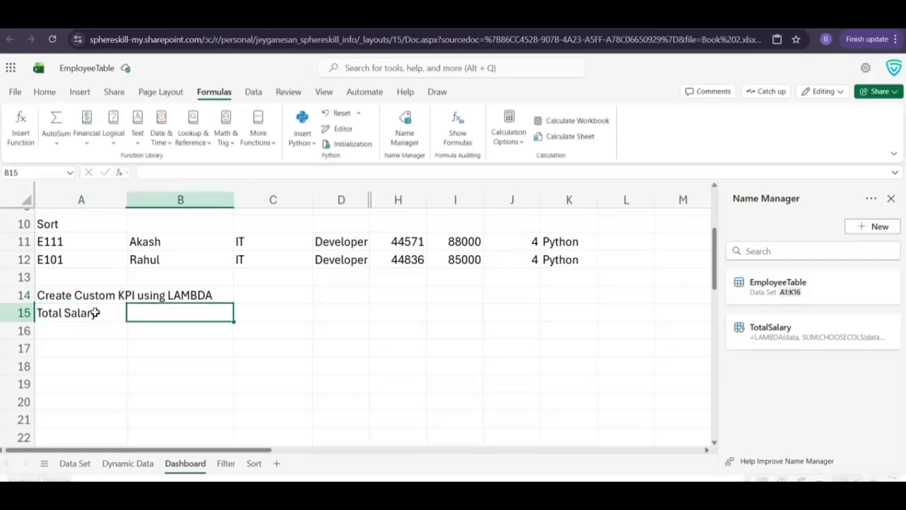
{"action": "type", "text": "="}
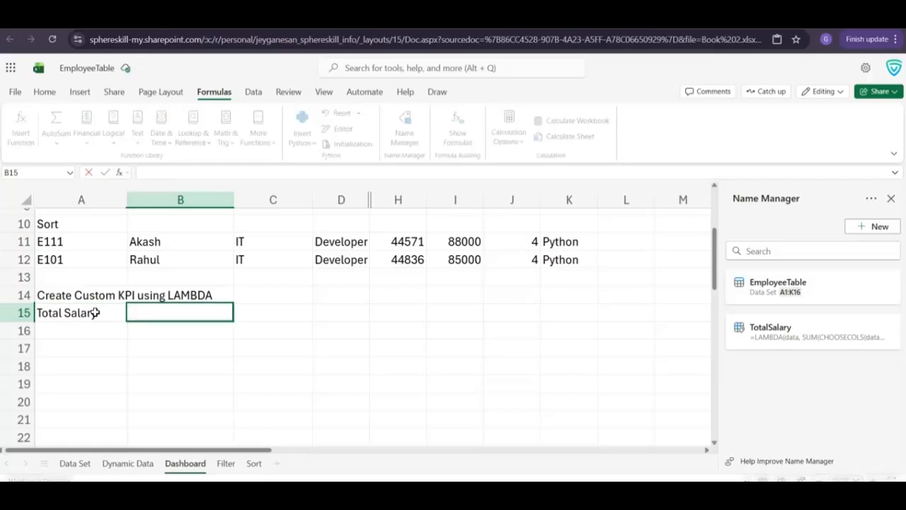
{"action": "scroll", "coordinate": [95, 312], "scroll_direction": "up", "scroll_amount": 2}
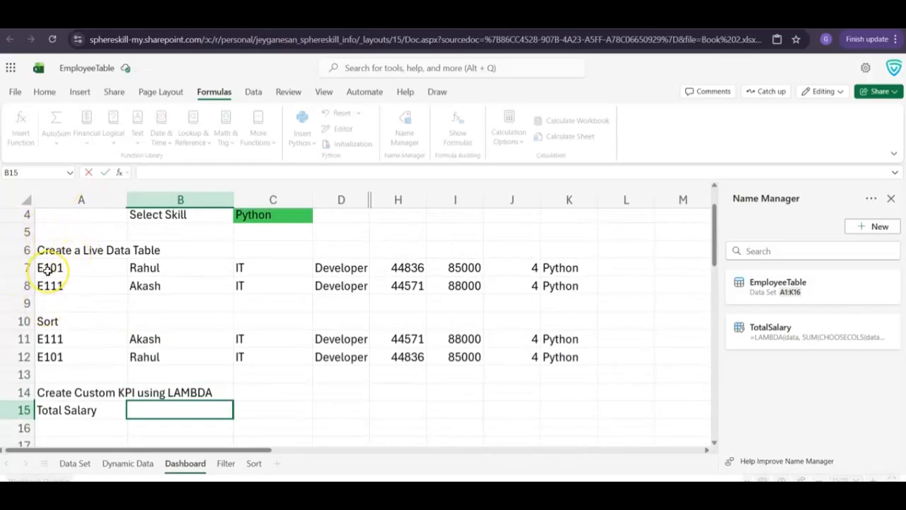
{"action": "type", "text": "=TOTALSALARY(A7#)"}
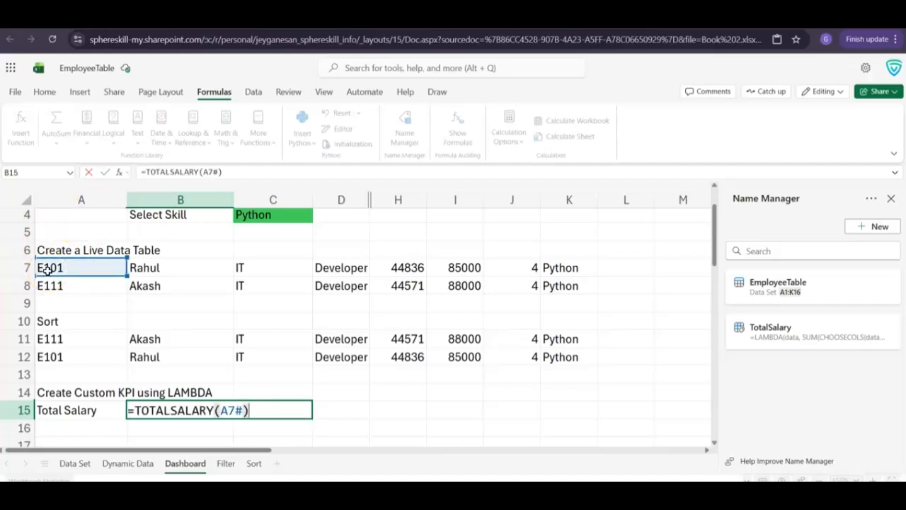
{"action": "key", "text": "Return"}
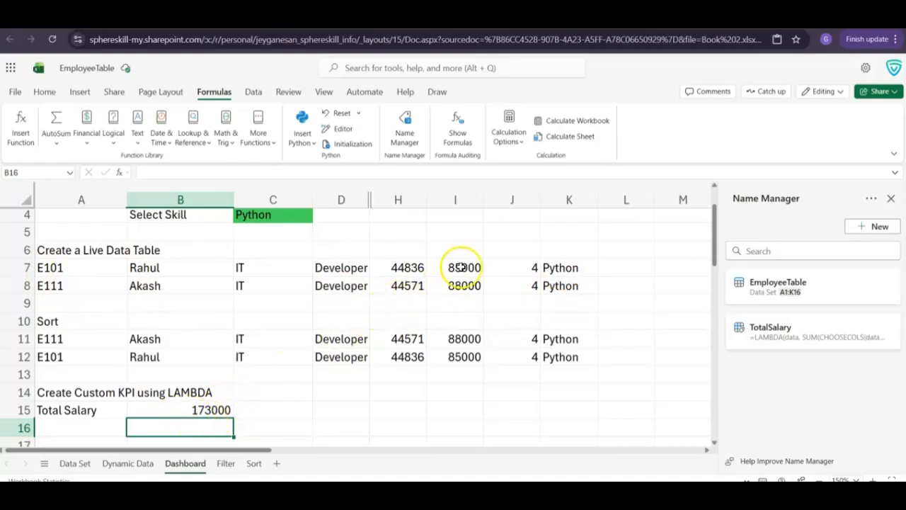
Step: Check B15's TotalSalary formula against the live table's salaries, and review the top 5 paid employees section on the Dynamic Data sheet
{"action": "left_click_drag", "start_coordinate": [464, 266], "coordinate": [467, 285]}
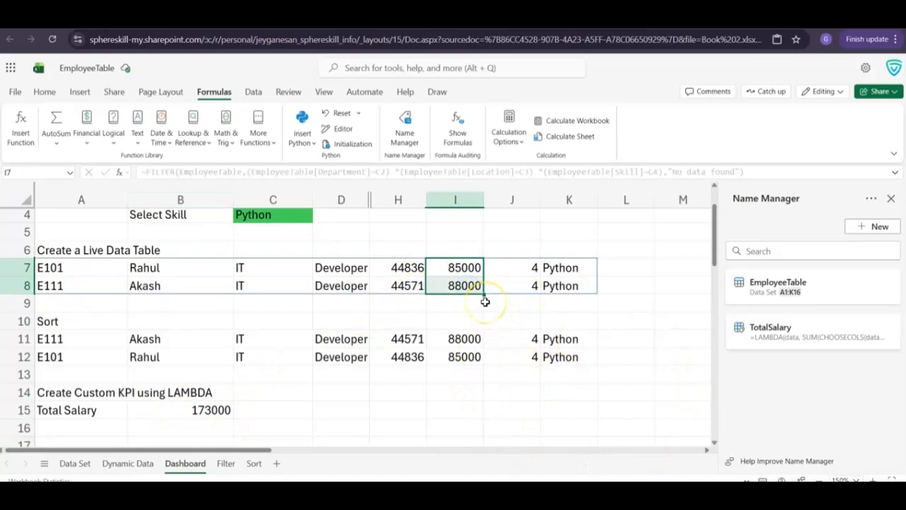
{"action": "left_click", "coordinate": [189, 409]}
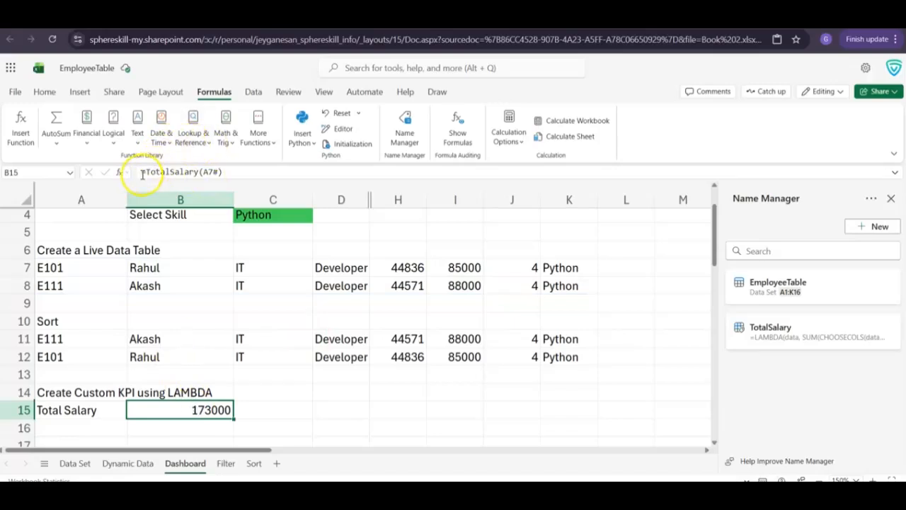
{"action": "left_click_drag", "start_coordinate": [145, 172], "coordinate": [200, 173]}
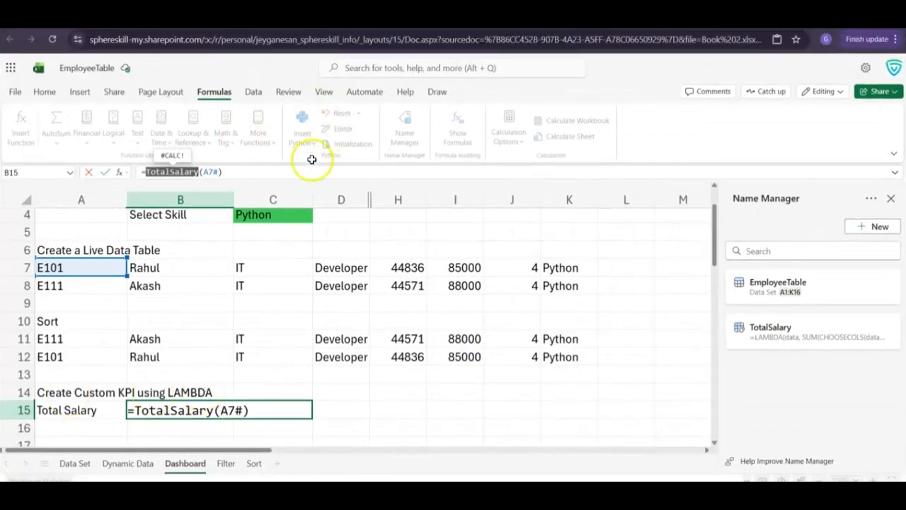
{"action": "left_click", "coordinate": [74, 463]}
{"action": "left_click", "coordinate": [117, 463]}
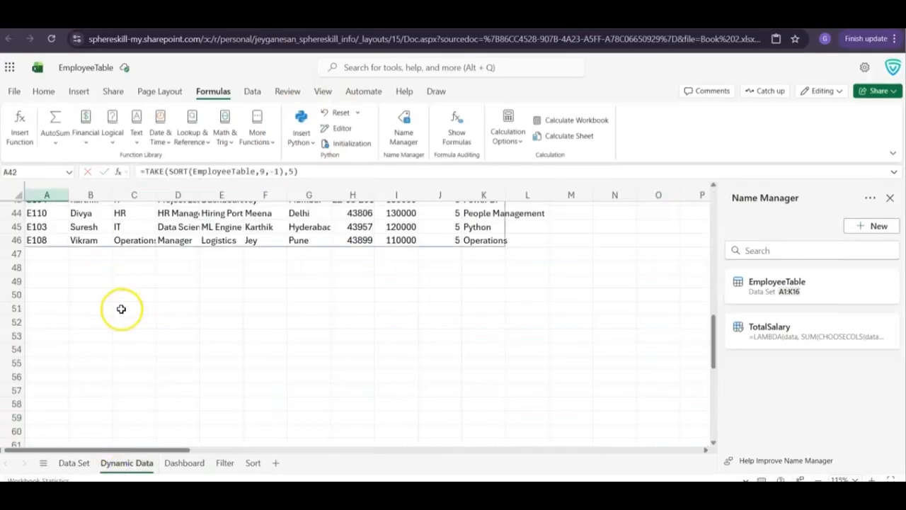
{"action": "scroll", "coordinate": [174, 265], "scroll_direction": "up", "scroll_amount": 3}
{"action": "scroll", "coordinate": [173, 266], "scroll_direction": "down", "scroll_amount": 1}
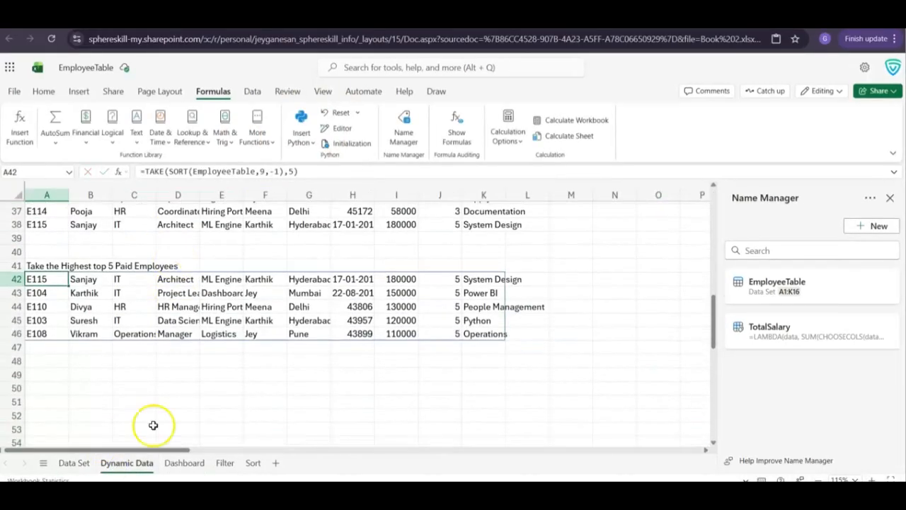
Step: On the Dashboard sheet, label A17 "Top Performer" and enter =TAKE(SORT(A7#,10,-1),5) in A18
{"action": "left_click", "coordinate": [191, 469]}
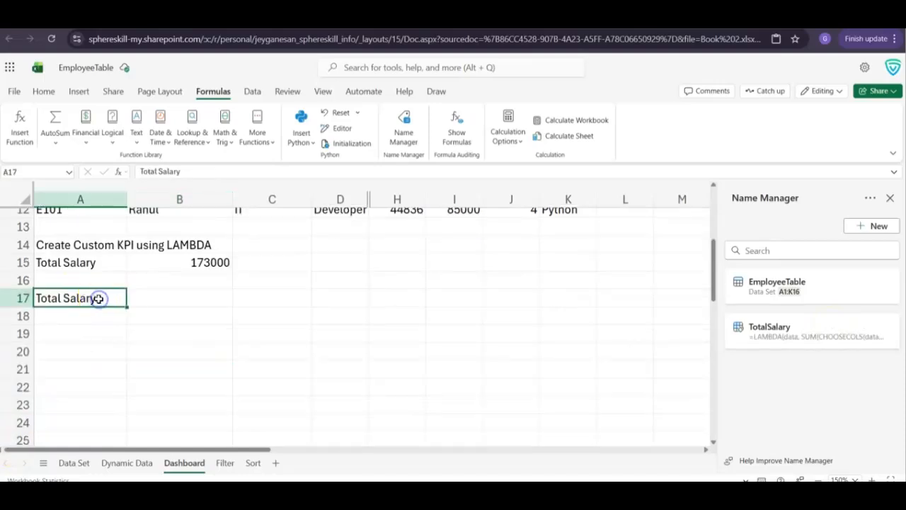
{"action": "triple_click", "coordinate": [98, 298]}
{"action": "type", "text": "Top"}
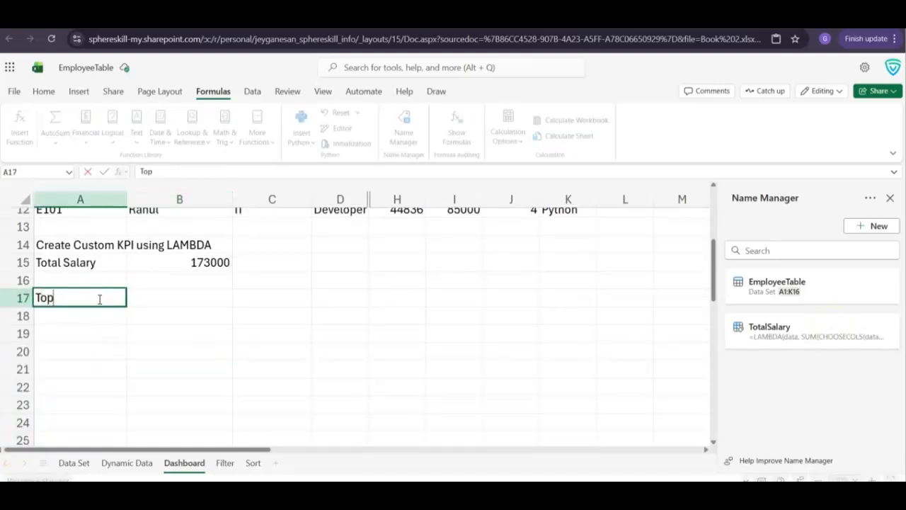
{"action": "type", "text": " Performer"}
{"action": "key", "text": "Return"}
{"action": "type", "text": "=TAKE(SORT(A7#,10,-1),5)"}
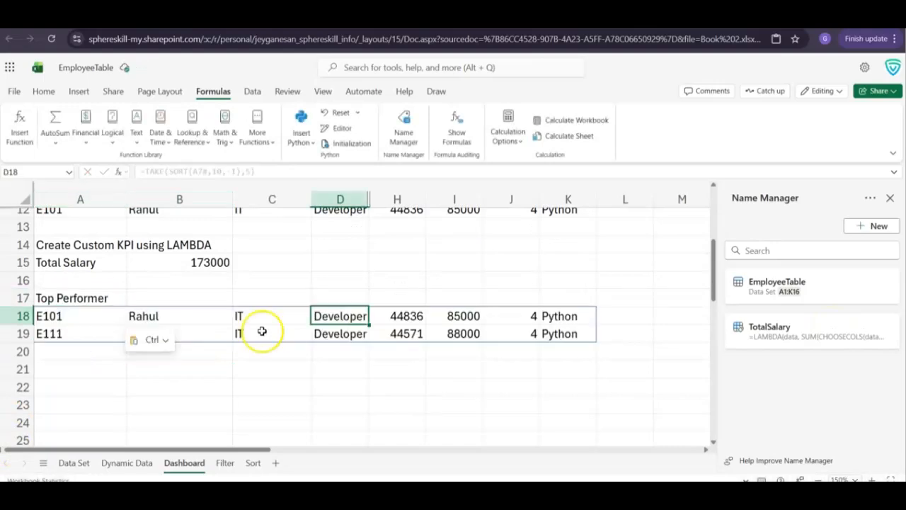
Step: Check the Top Performer formula in A18 against the live table, the Data Set sheet's PerformanceRating column and the Dynamic Data sheet
{"action": "left_click", "coordinate": [74, 323]}
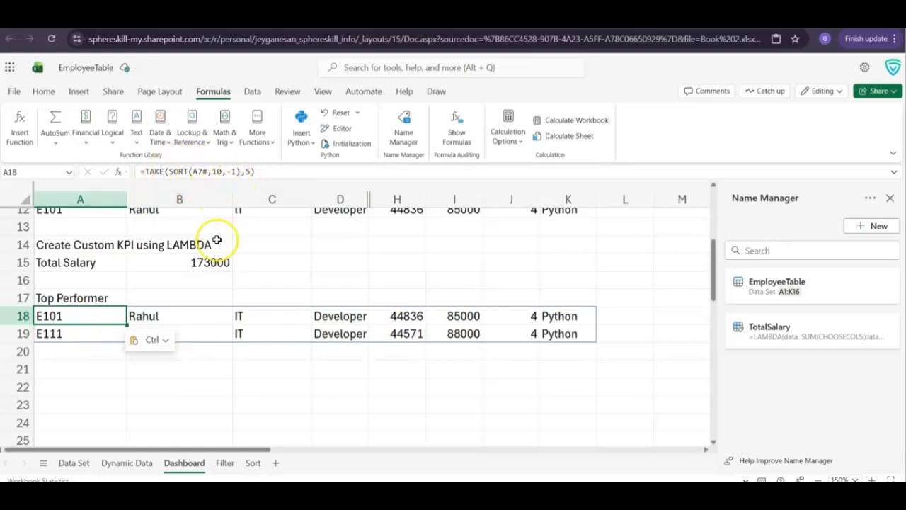
{"action": "scroll", "coordinate": [217, 239], "scroll_direction": "up", "scroll_amount": 2}
{"action": "scroll", "coordinate": [216, 239], "scroll_direction": "up", "scroll_amount": 3}
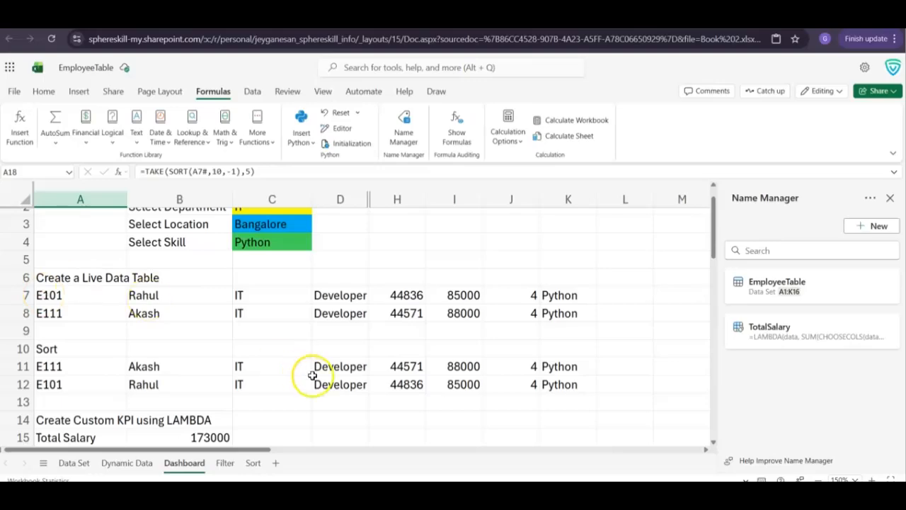
{"action": "scroll", "coordinate": [310, 372], "scroll_direction": "down", "scroll_amount": 4}
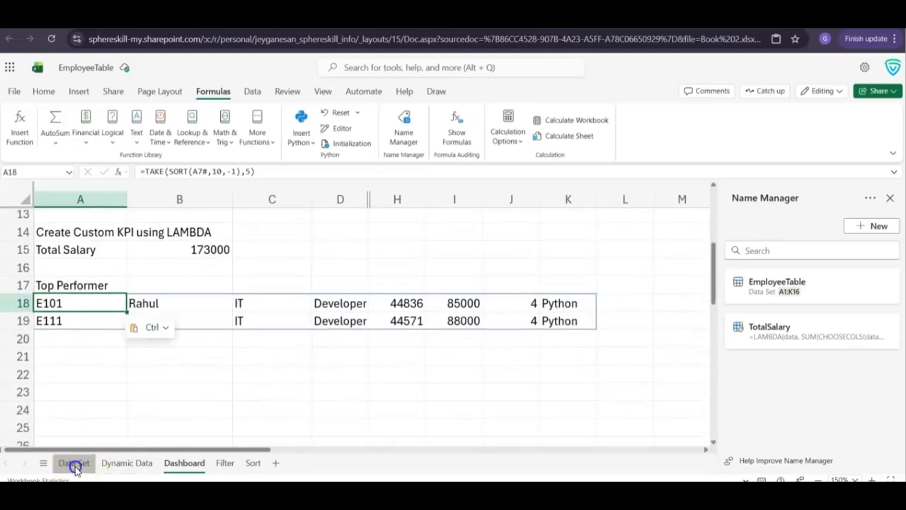
{"action": "left_click", "coordinate": [73, 463]}
{"action": "scroll", "coordinate": [557, 275], "scroll_direction": "right", "scroll_amount": 5}
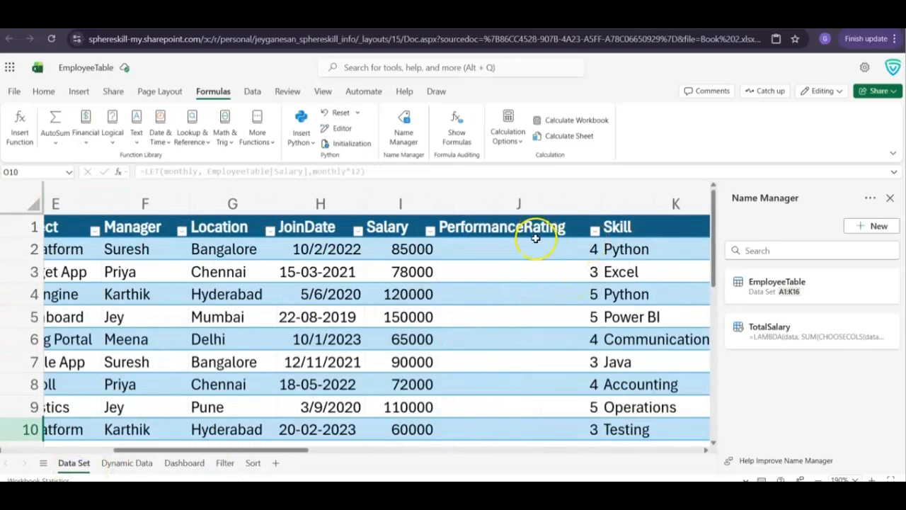
{"action": "scroll", "coordinate": [546, 326], "scroll_direction": "down", "scroll_amount": 3}
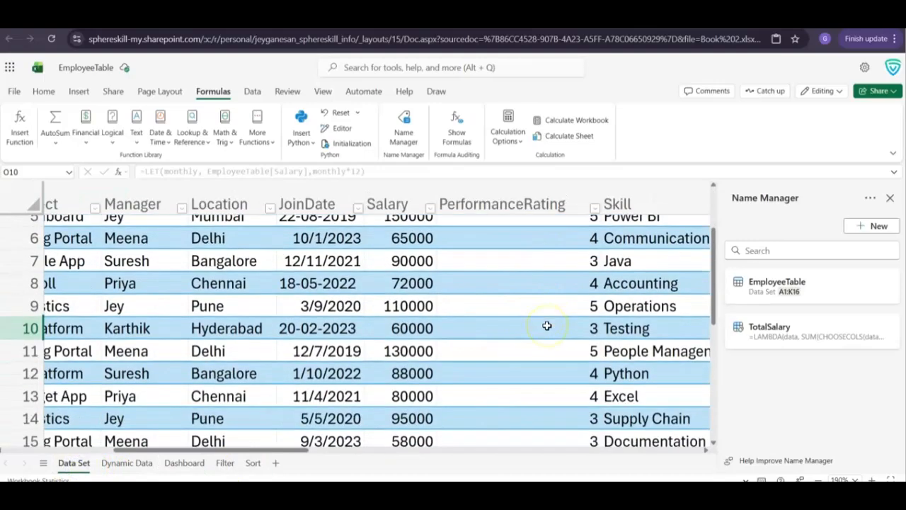
{"action": "scroll", "coordinate": [547, 325], "scroll_direction": "up", "scroll_amount": 1}
{"action": "scroll", "coordinate": [547, 325], "scroll_direction": "up", "scroll_amount": 3}
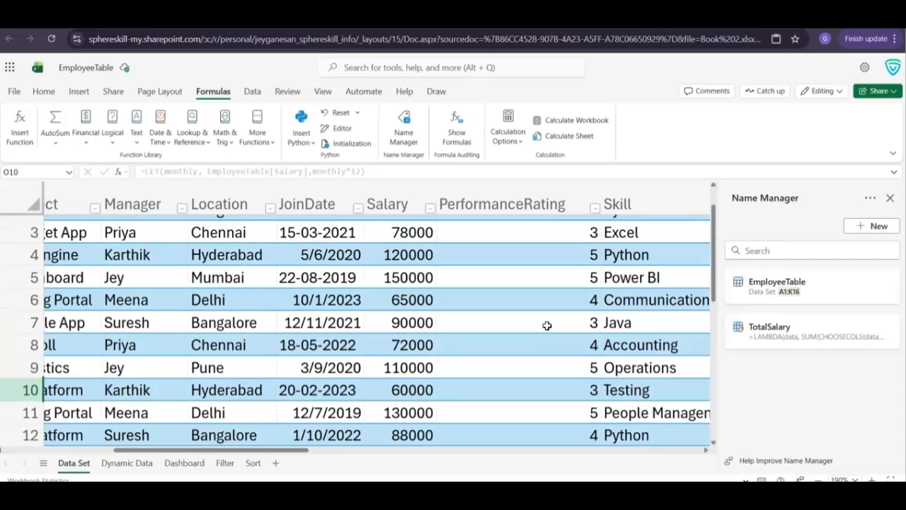
{"action": "left_click", "coordinate": [135, 464]}
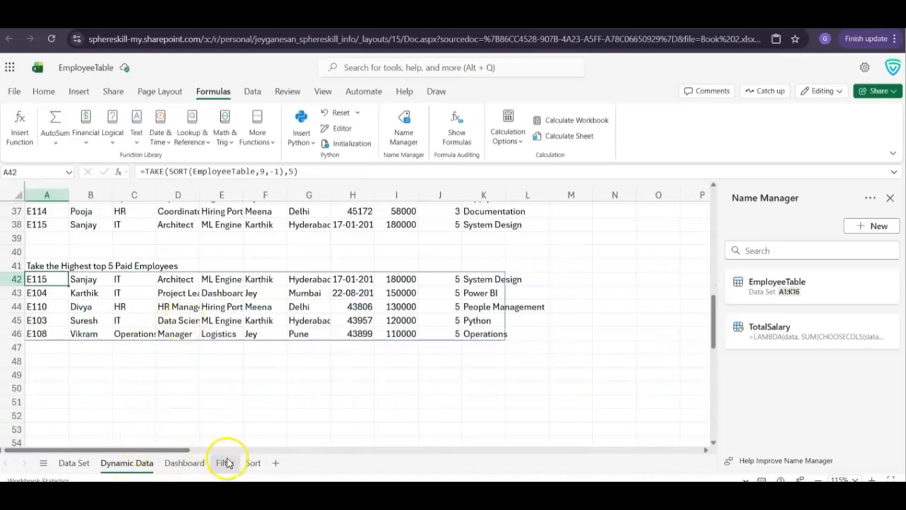
Step: On the Dashboard sheet, review the dropdown selections and check the FILTER formula in A7 and the SORT formula in A11
{"action": "left_click", "coordinate": [180, 464]}
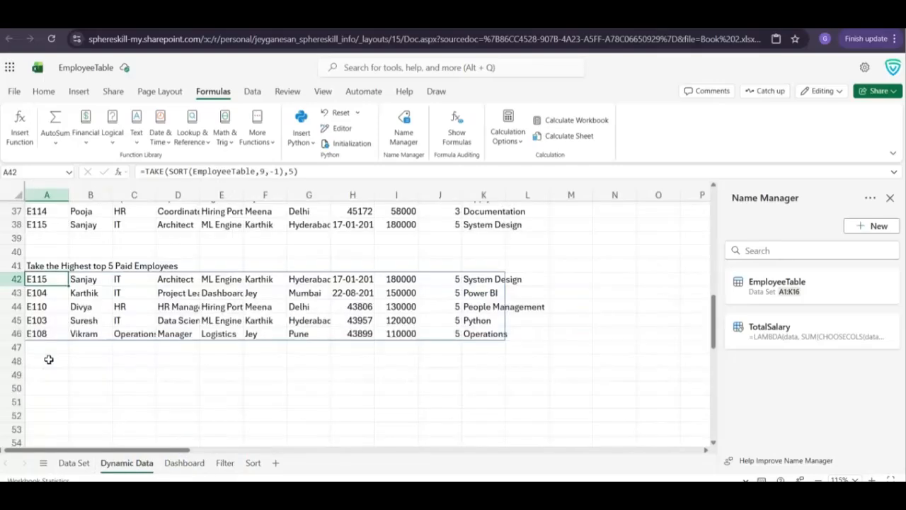
{"action": "key", "text": "ctrl+Page_Down"}
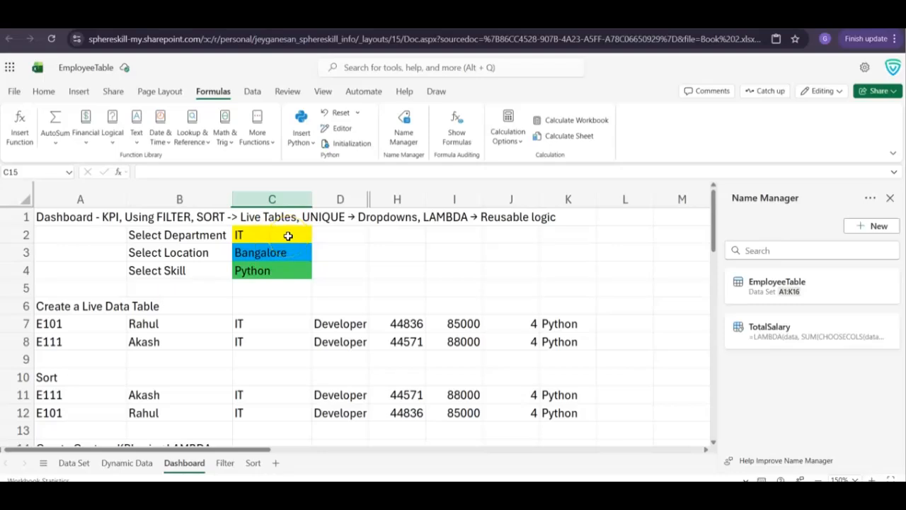
{"action": "scroll", "coordinate": [286, 312], "scroll_direction": "down", "scroll_amount": 1}
{"action": "scroll", "coordinate": [285, 311], "scroll_direction": "up", "scroll_amount": 1}
{"action": "scroll", "coordinate": [285, 312], "scroll_direction": "up", "scroll_amount": 1}
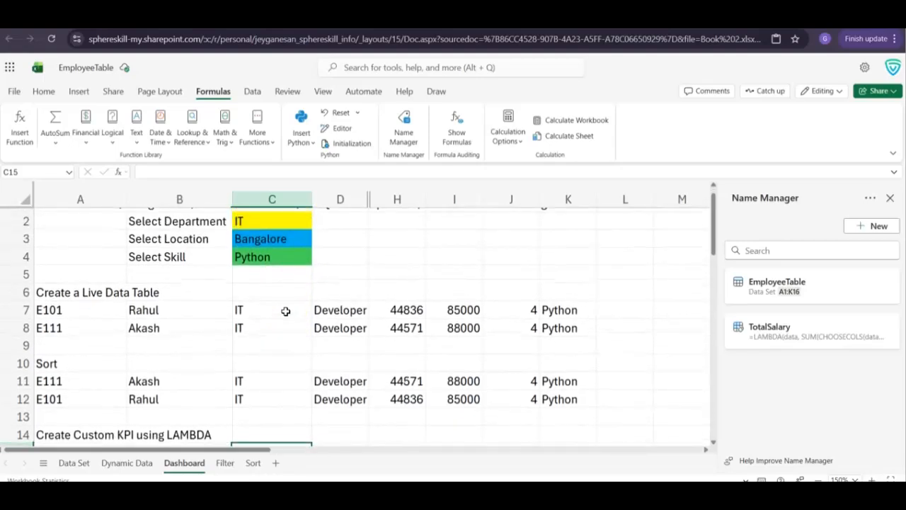
{"action": "left_click", "coordinate": [73, 312]}
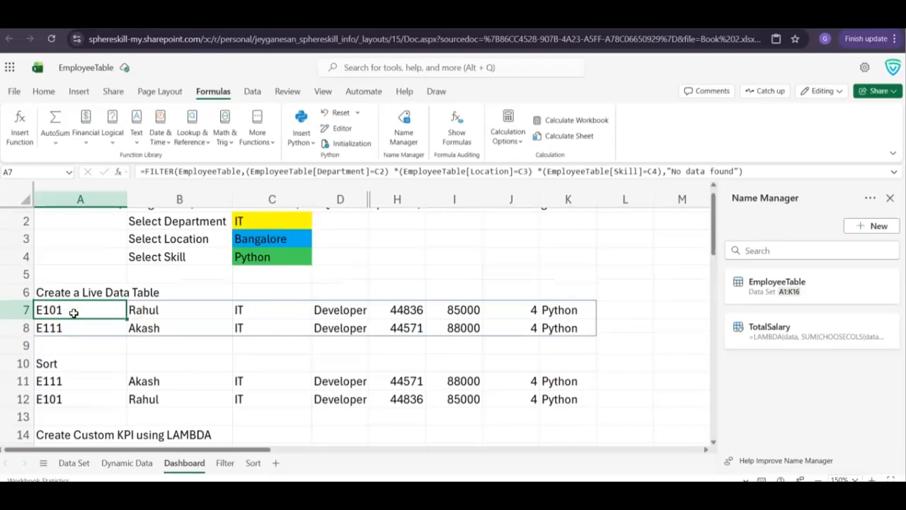
{"action": "scroll", "coordinate": [74, 312], "scroll_direction": "down", "scroll_amount": 1}
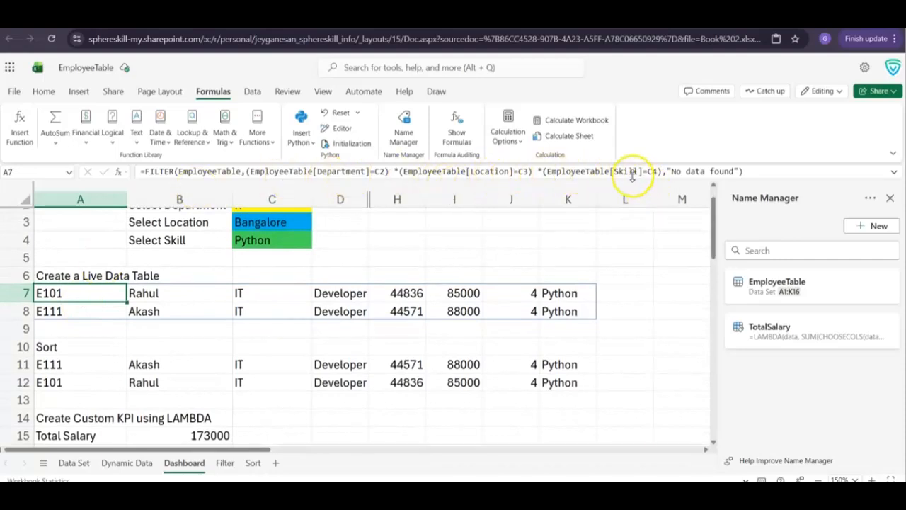
{"action": "scroll", "coordinate": [141, 317], "scroll_direction": "down", "scroll_amount": 3}
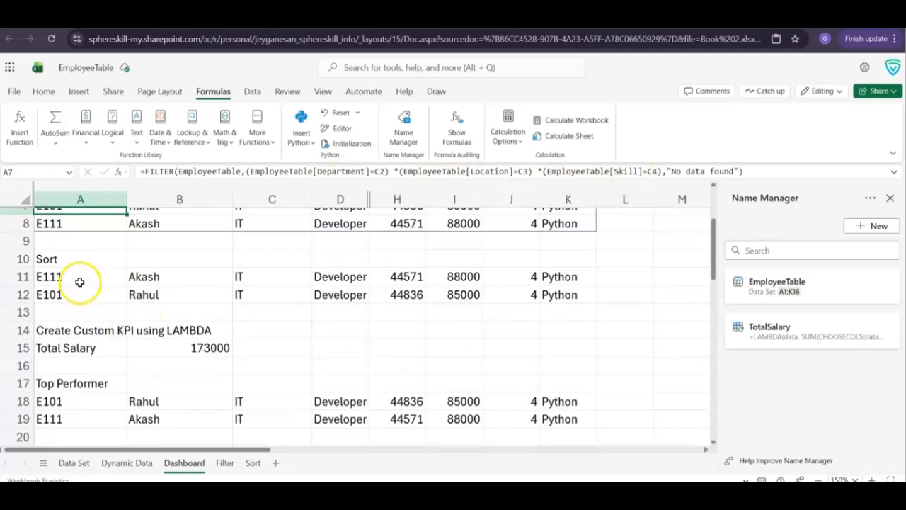
{"action": "left_click", "coordinate": [80, 282]}
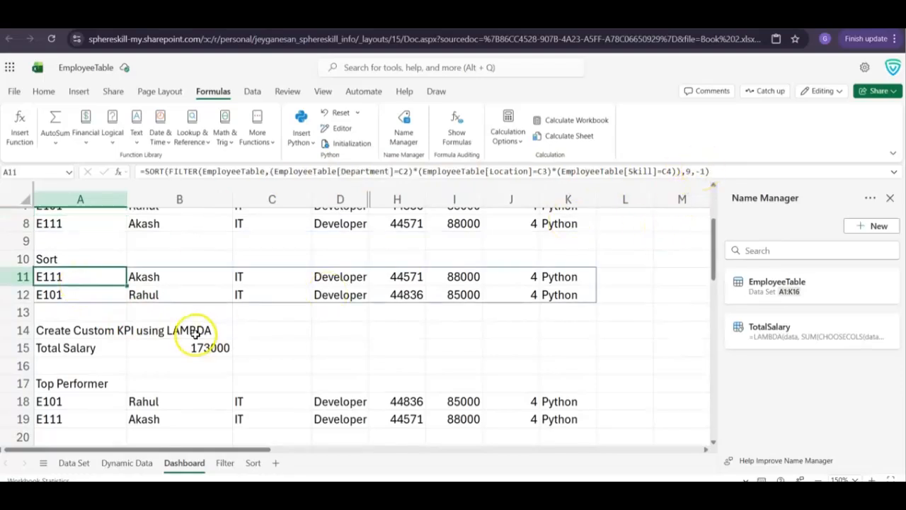
Step: Check the TotalSalary formula in B15 and the Top Performer formula in A18, including its row-count argument
{"action": "scroll", "coordinate": [195, 335], "scroll_direction": "down", "scroll_amount": 2}
{"action": "left_click", "coordinate": [199, 288]}
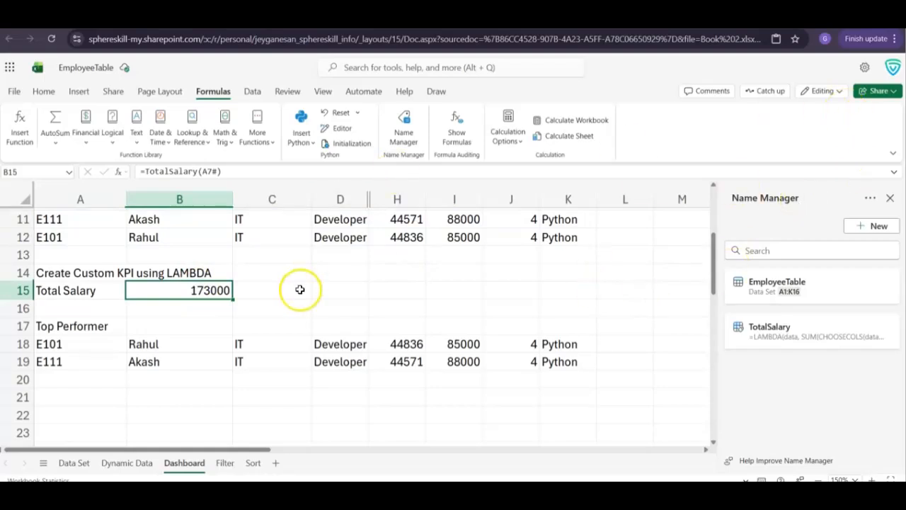
{"action": "left_click", "coordinate": [64, 345]}
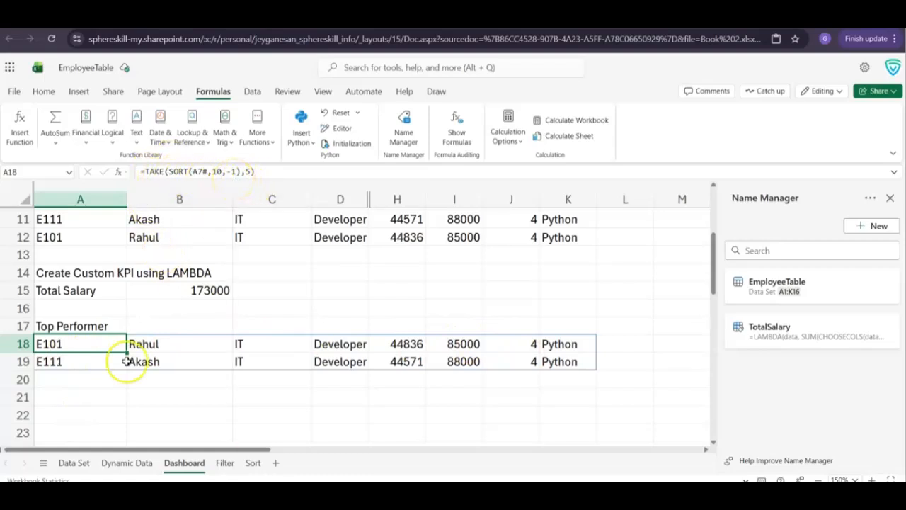
{"action": "scroll", "coordinate": [258, 369], "scroll_direction": "up", "scroll_amount": 1}
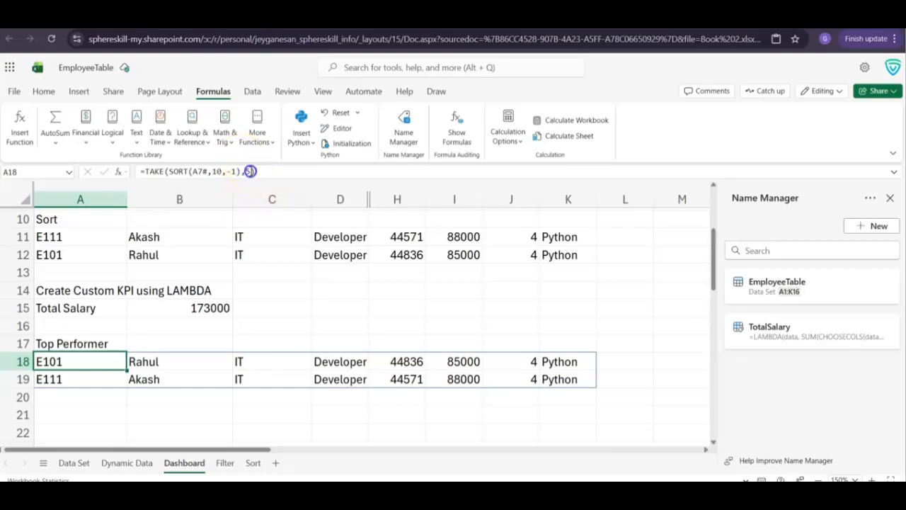
{"action": "left_click", "coordinate": [252, 171]}
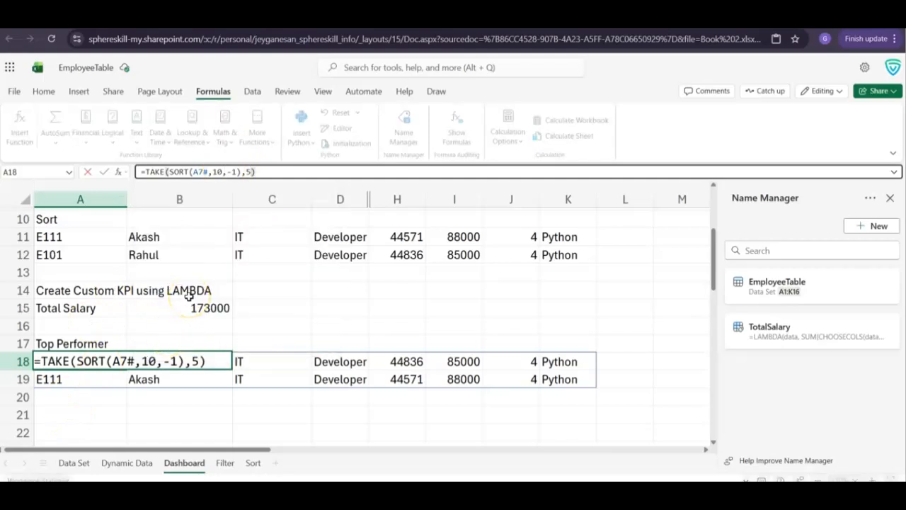
{"action": "key", "text": "Return"}
{"action": "scroll", "coordinate": [207, 287], "scroll_direction": "up", "scroll_amount": 3}
{"action": "scroll", "coordinate": [207, 287], "scroll_direction": "up", "scroll_amount": 2}
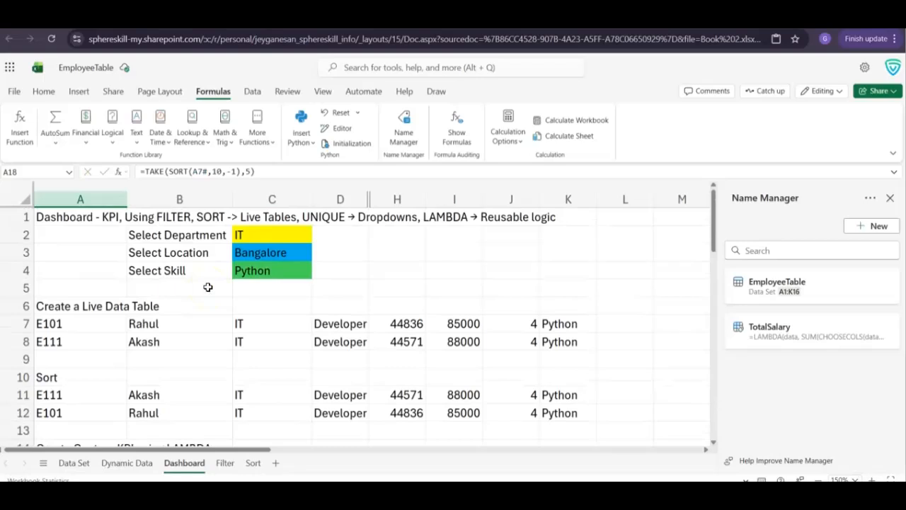
Step: Try switching the Select Department dropdown in C2 to Finance
{"action": "left_click", "coordinate": [259, 235]}
{"action": "left_click", "coordinate": [322, 236]}
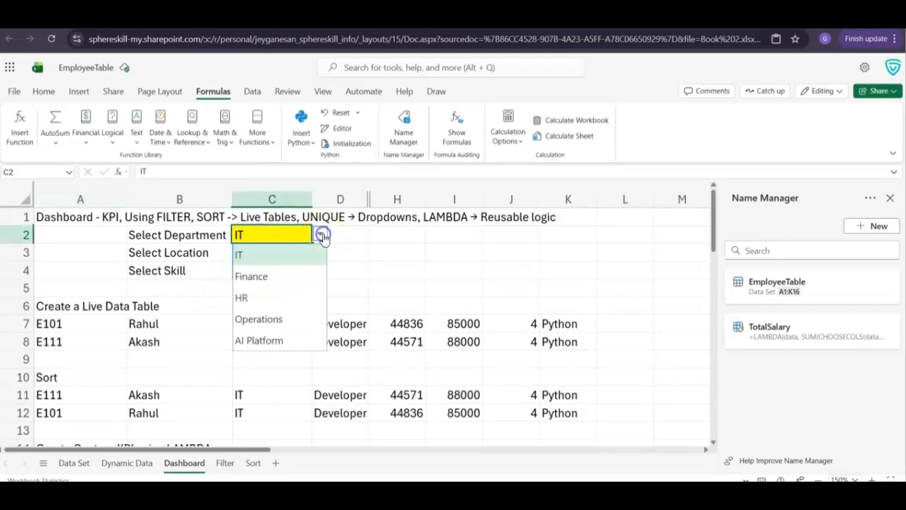
{"action": "left_click", "coordinate": [269, 280]}
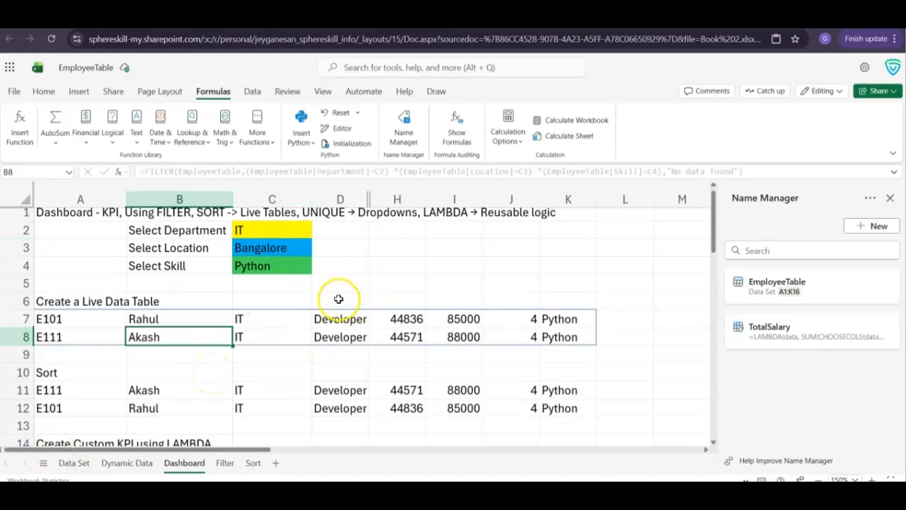
{"action": "scroll", "coordinate": [339, 297], "scroll_direction": "up", "scroll_amount": 1}
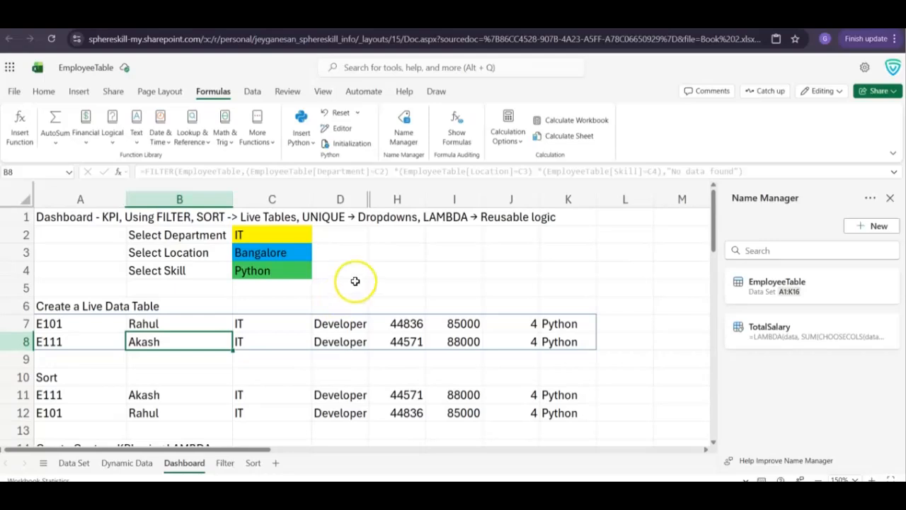
{"action": "scroll", "coordinate": [357, 339], "scroll_direction": "down", "scroll_amount": 3}
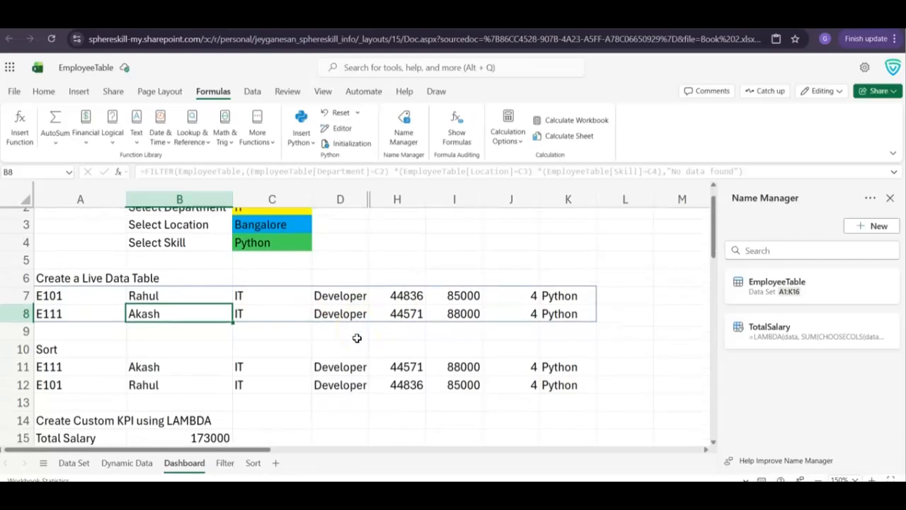
{"action": "scroll", "coordinate": [357, 339], "scroll_direction": "up", "scroll_amount": 3}
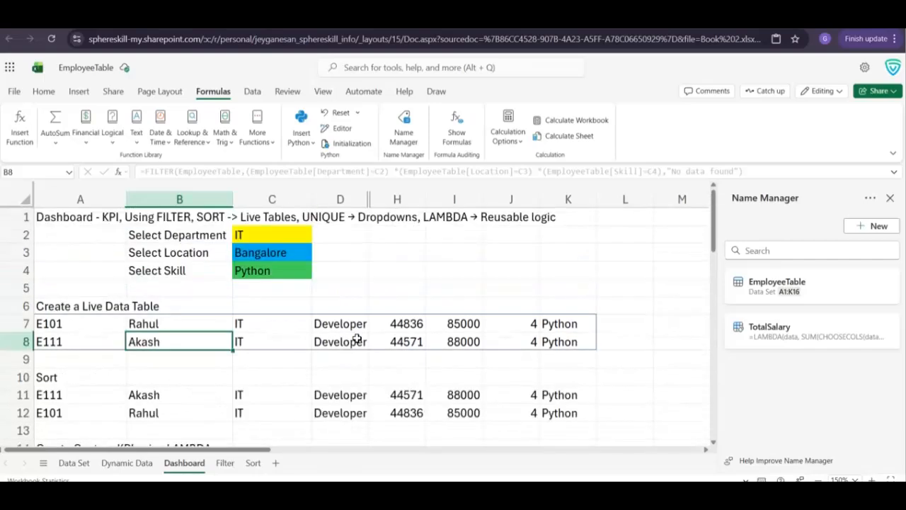